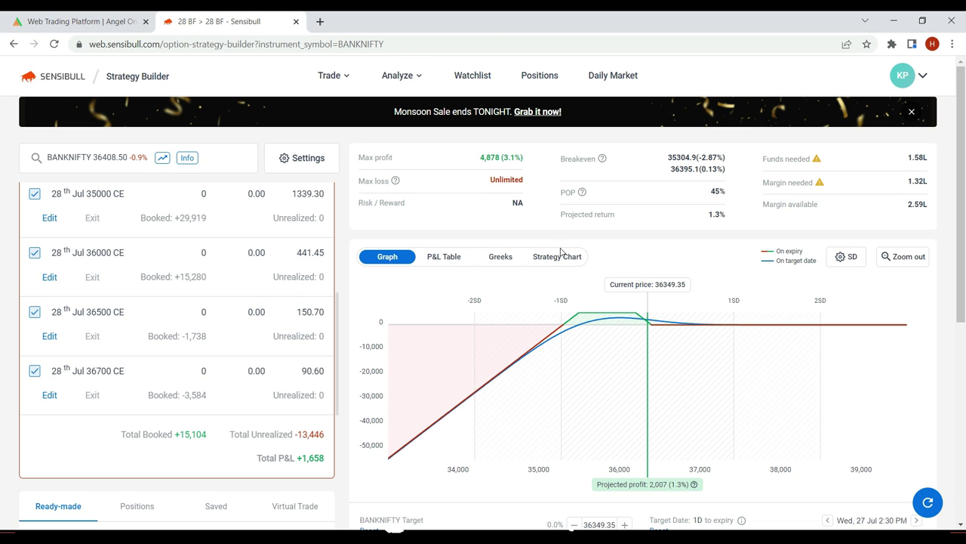
# Review the lots, prices and booked and unrealized P&L of every leg in the 28 BF > 28 BF virtual trade.
pyautogui.scroll(4, 223, 262)
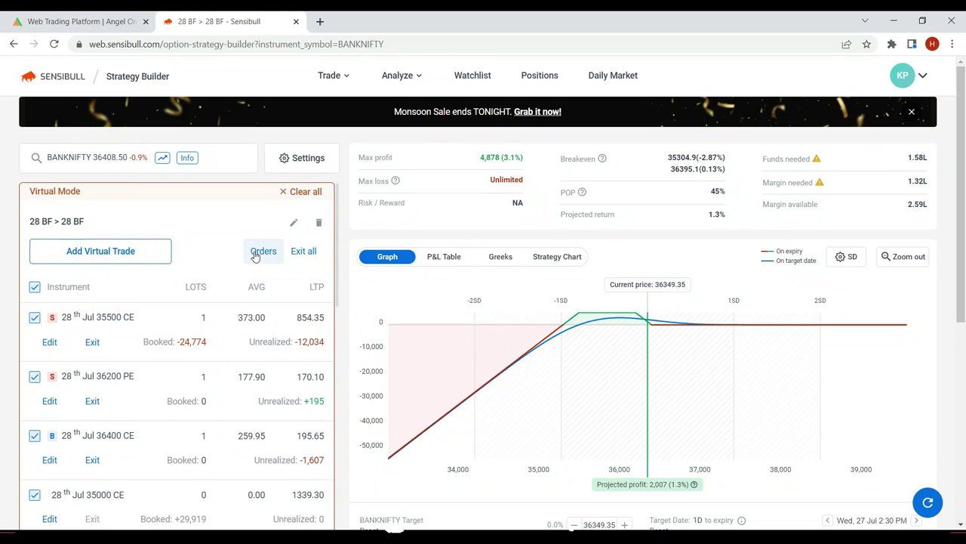
pyautogui.scroll(-3, 255, 257)
pyautogui.scroll(3, 256, 257)
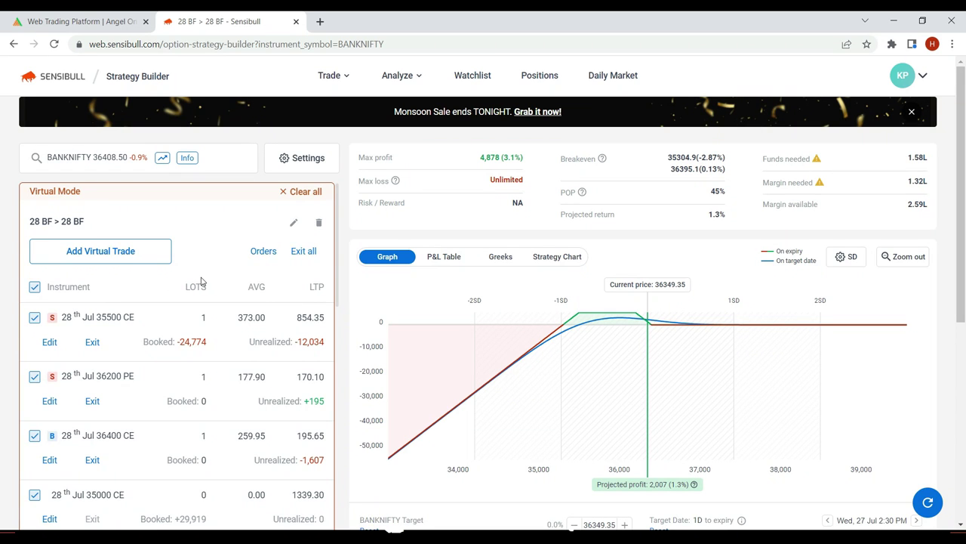
pyautogui.scroll(-3, 201, 281)
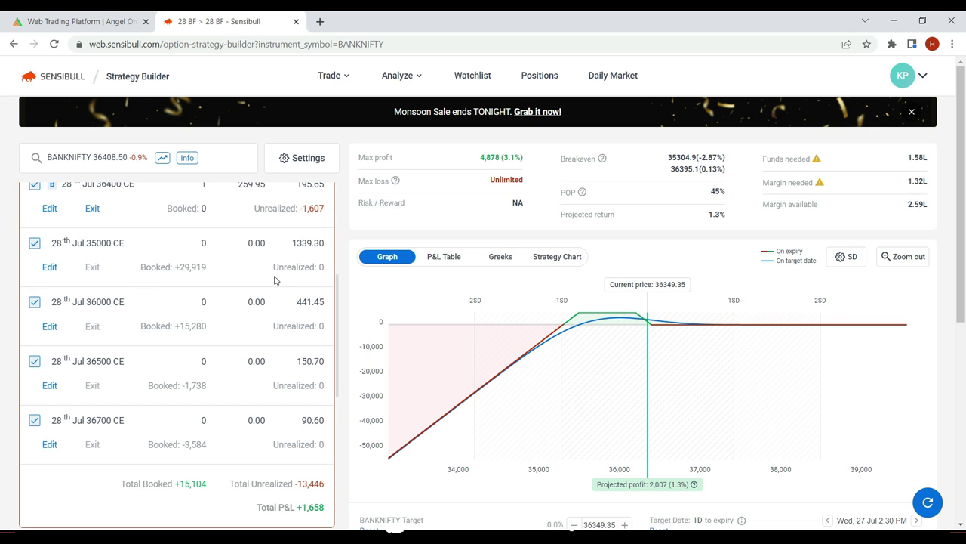
pyautogui.scroll(4, 223, 306)
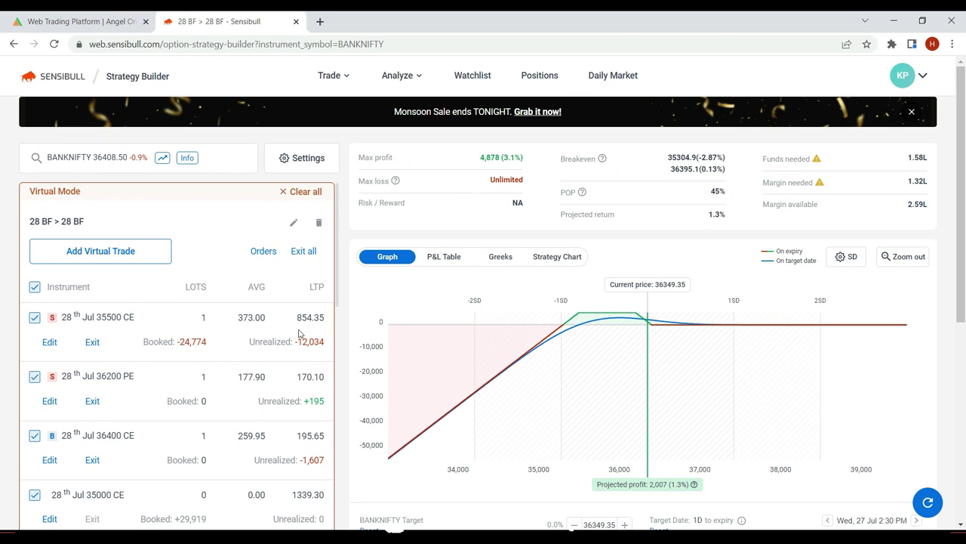
pyautogui.scroll(-5, 289, 360)
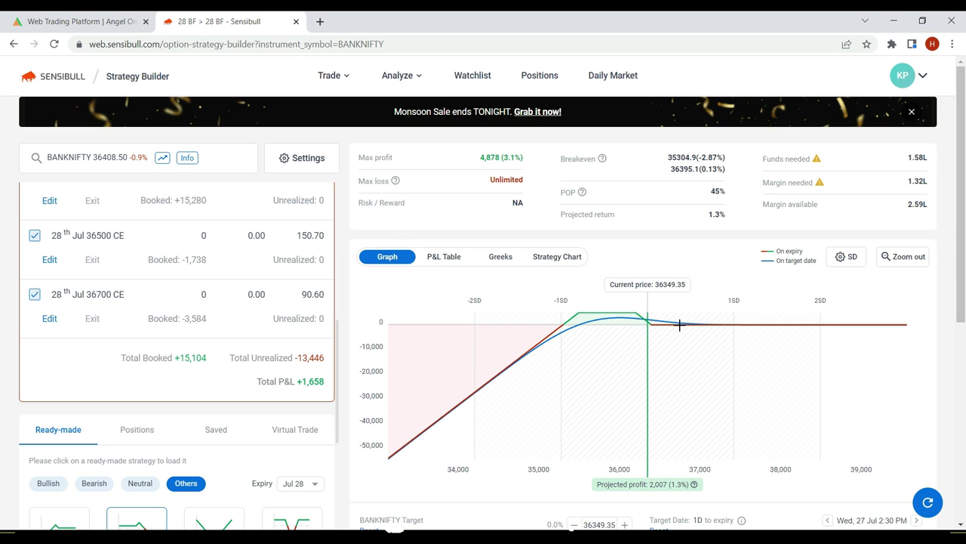
# Examine the payoff graph around the profit zone and the current price, alternating between close-up and full range.
pyautogui.moveTo(674, 324)
pyautogui.moveTo(548, 314)
pyautogui.moveTo(548, 314); pyautogui.dragTo(706, 316)
pyautogui.moveTo(790, 363)
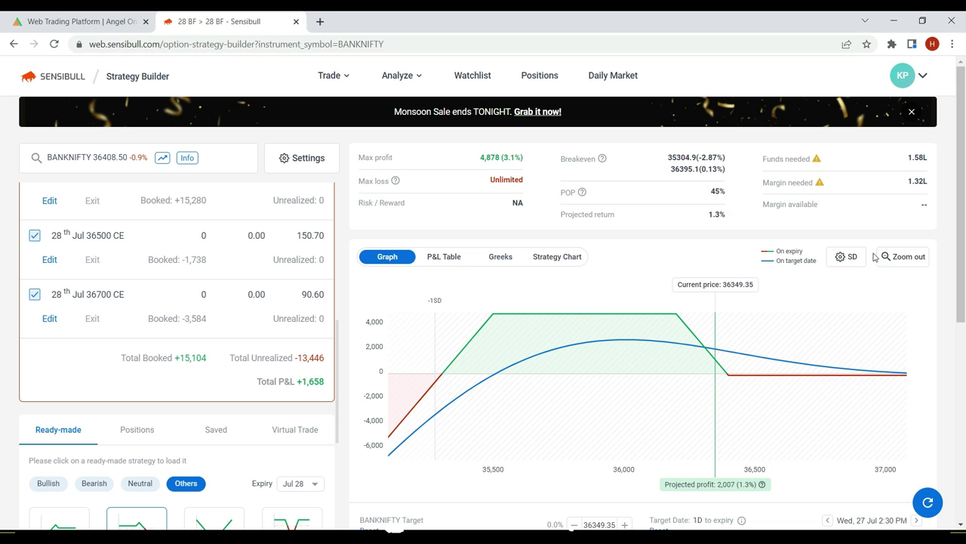
pyautogui.click(902, 260)
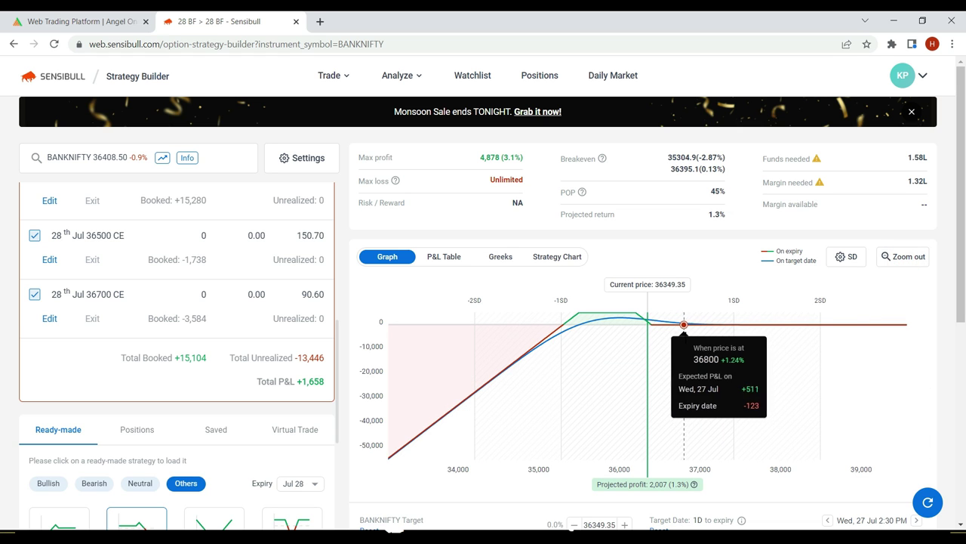
pyautogui.moveTo(553, 311); pyautogui.dragTo(666, 312)
pyautogui.click(761, 297)
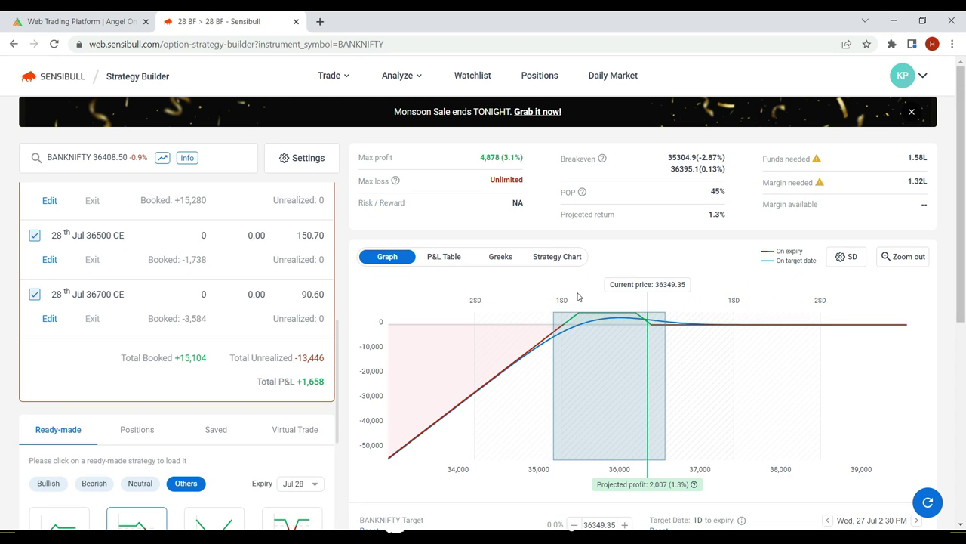
pyautogui.click(909, 256)
pyautogui.click(871, 345)
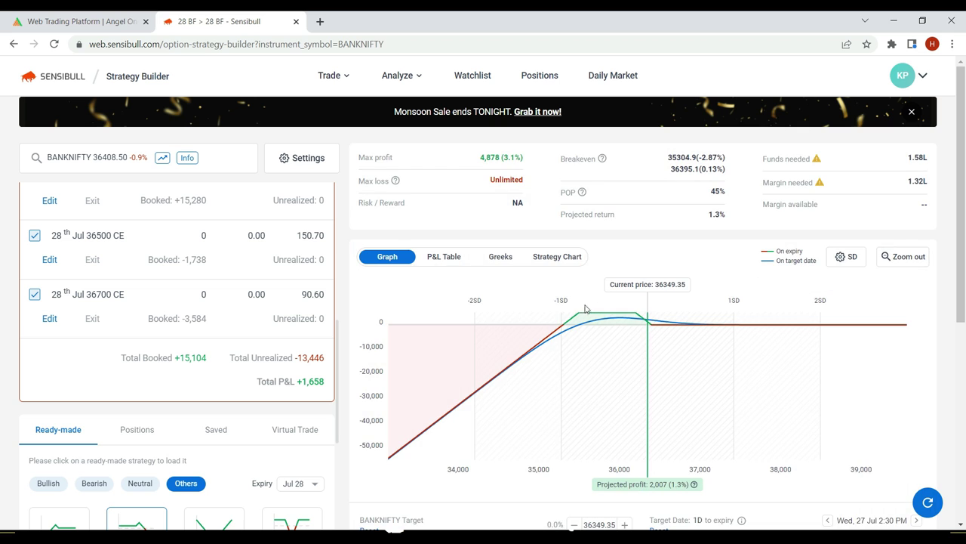
pyautogui.moveTo(556, 317); pyautogui.dragTo(755, 316)
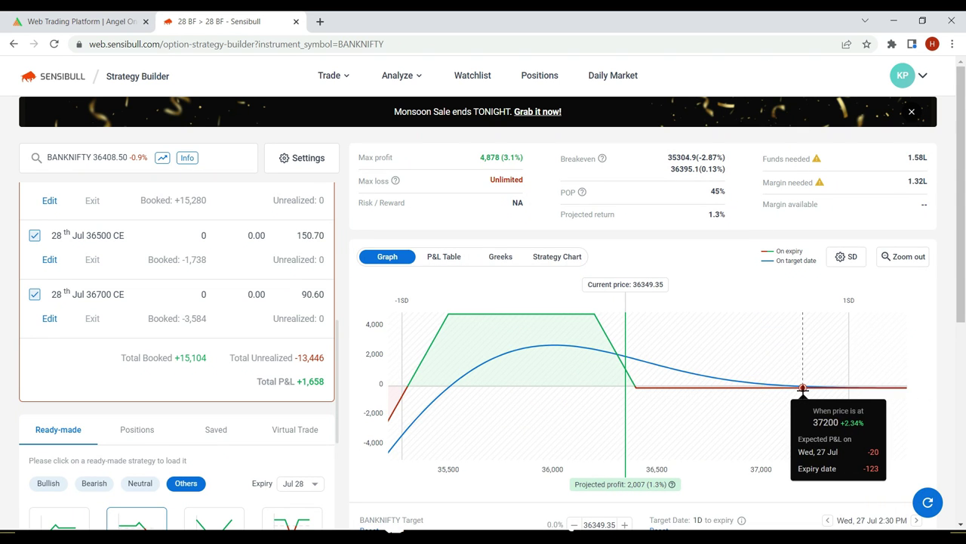
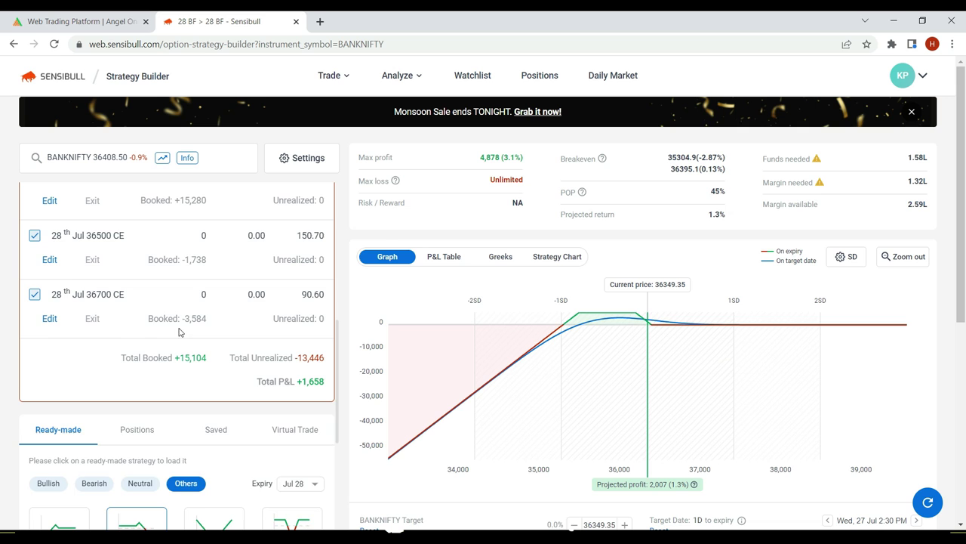
# Load the ready-made Call Ratio Spread with the Jul 28 expiry as new trades in the virtual strategy.
pyautogui.scroll(-3, 204, 355)
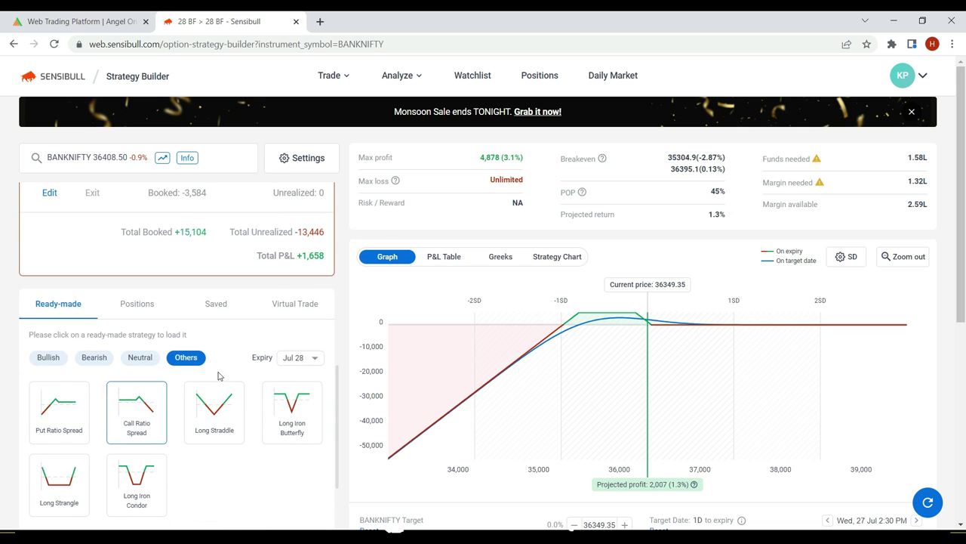
pyautogui.click(134, 426)
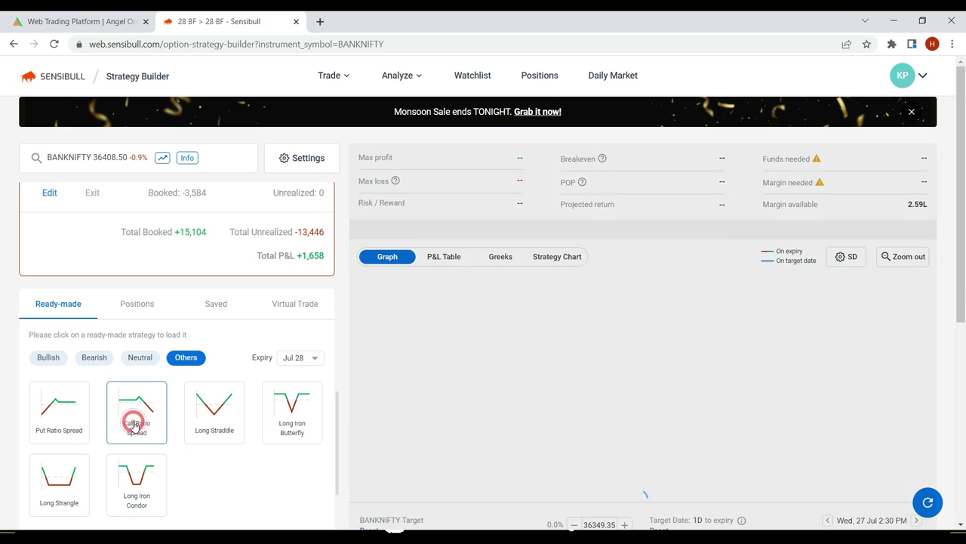
pyautogui.scroll(5, 160, 337)
pyautogui.scroll(5, 160, 337)
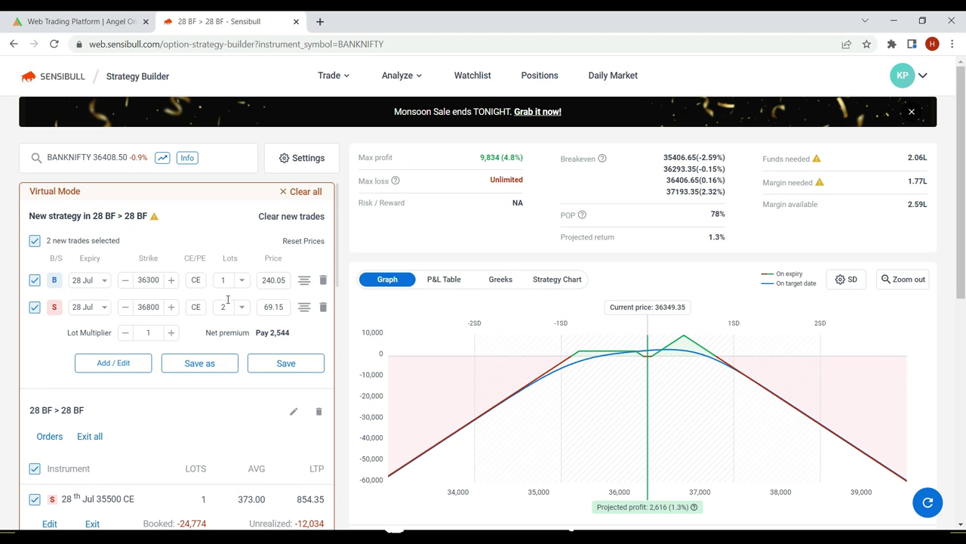
# Compare the payoff graph and breakevens with and without the two new call ratio spread trades.
pyautogui.moveTo(562, 346); pyautogui.dragTo(766, 348)
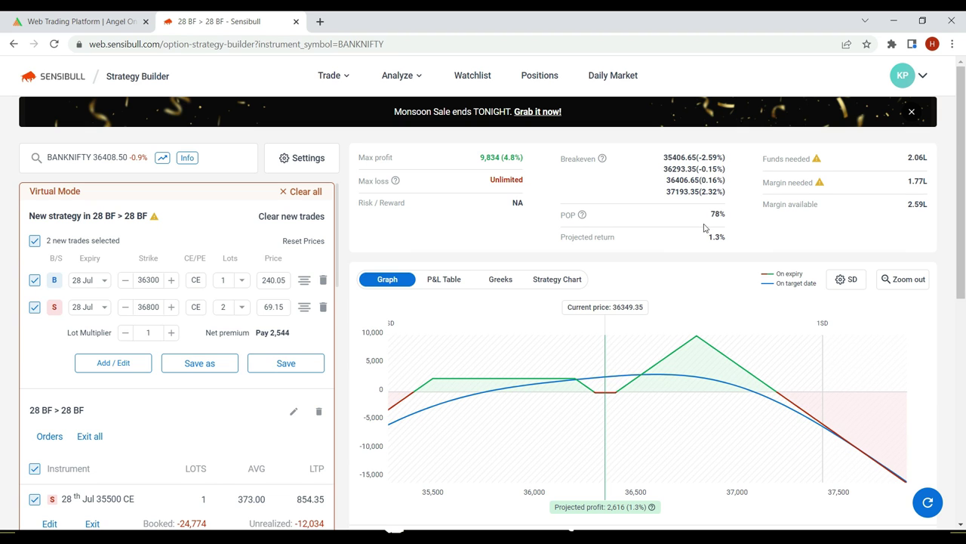
pyautogui.moveTo(704, 196); pyautogui.dragTo(721, 196)
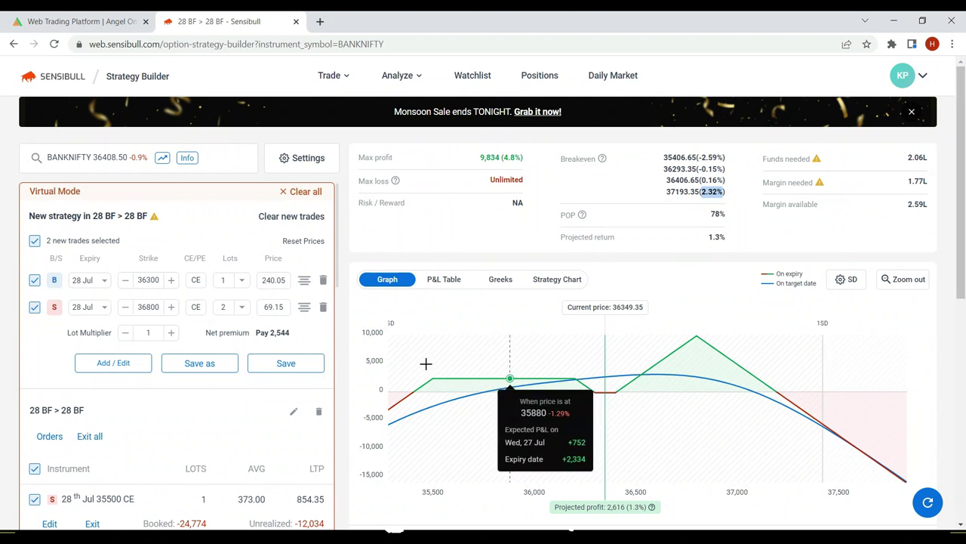
pyautogui.click(34, 241)
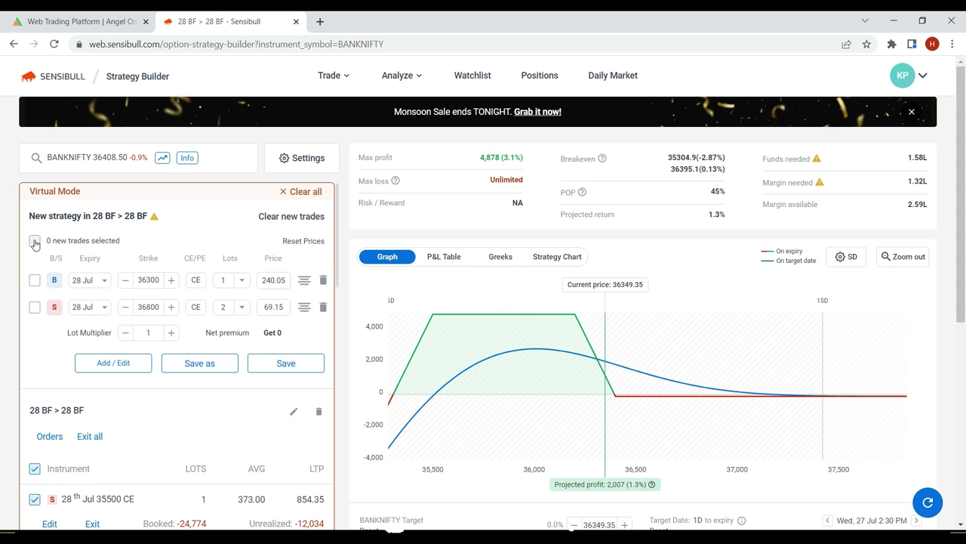
pyautogui.click(34, 241)
pyautogui.click(34, 241)
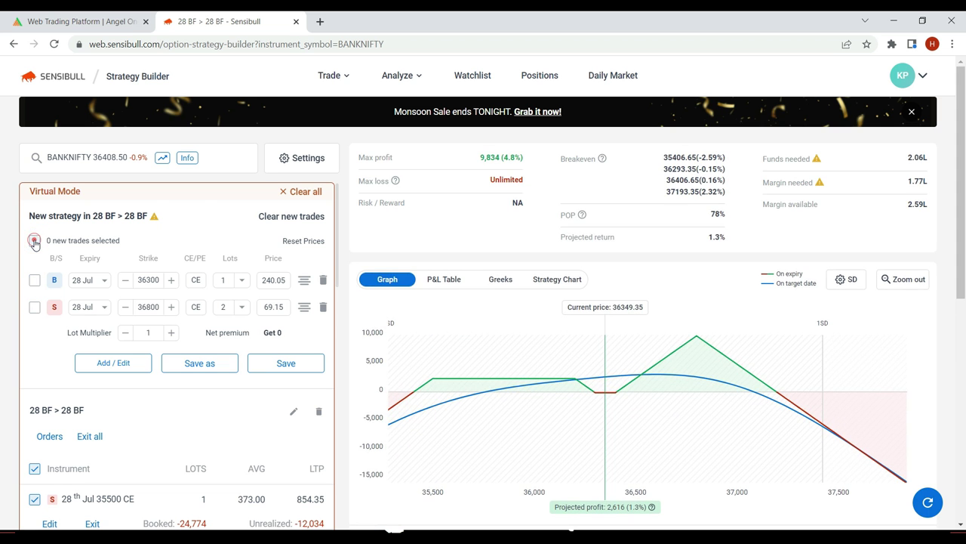
pyautogui.click(34, 242)
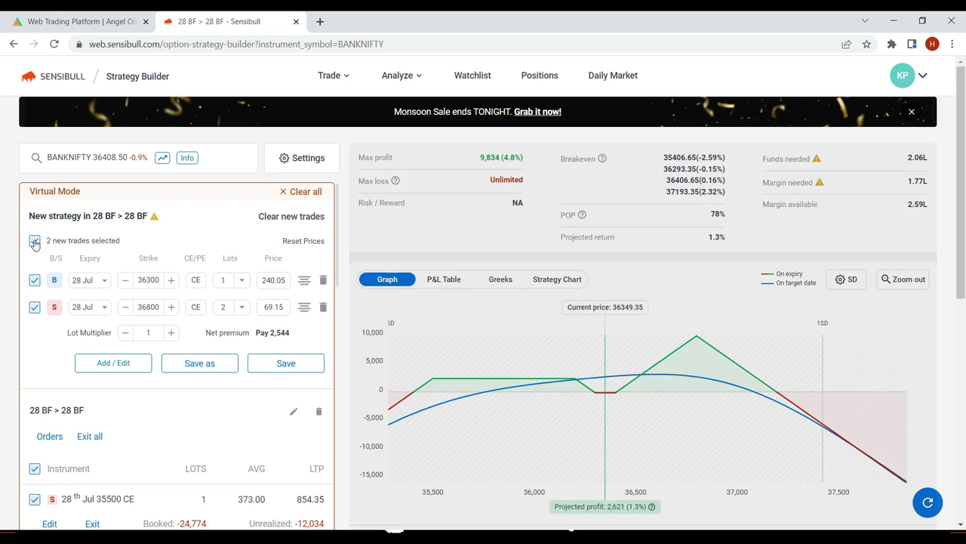
pyautogui.click(34, 243)
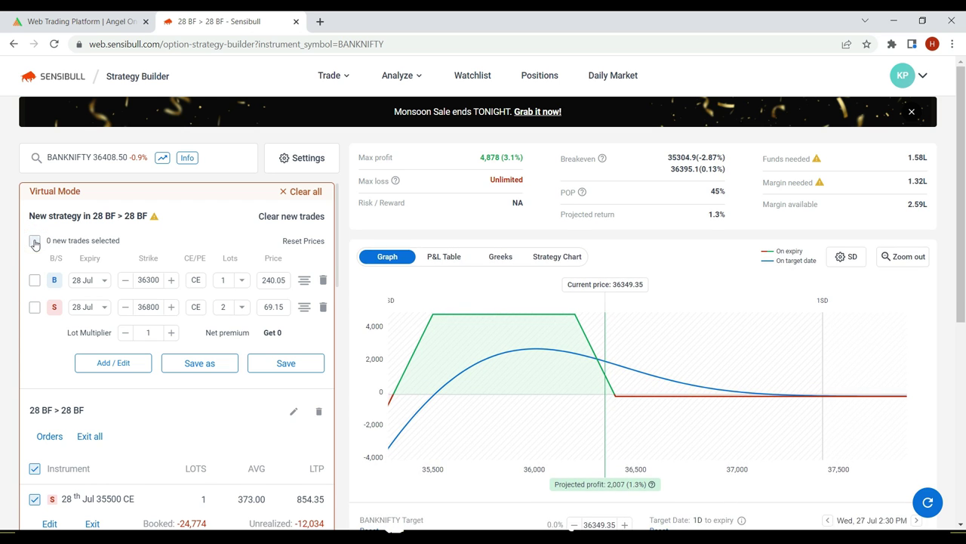
pyautogui.click(34, 241)
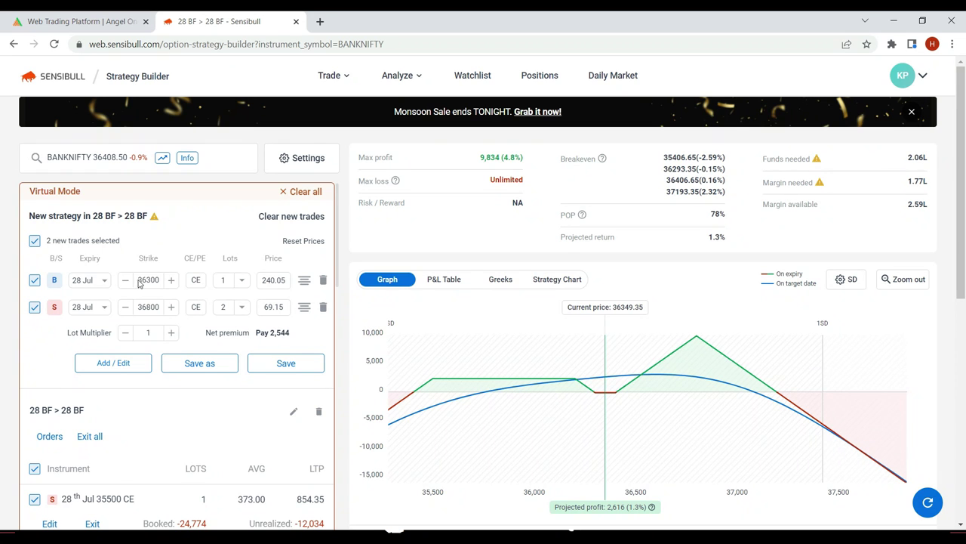
# Set the lots of the sold 36800 CE leg to 1 and check the selected legs in the option chain.
pyautogui.click(243, 307)
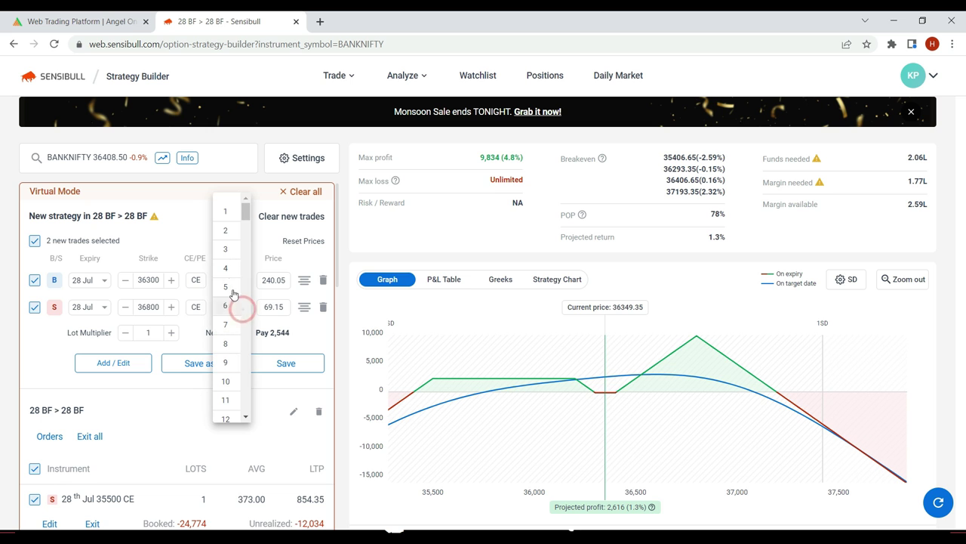
pyautogui.click(224, 215)
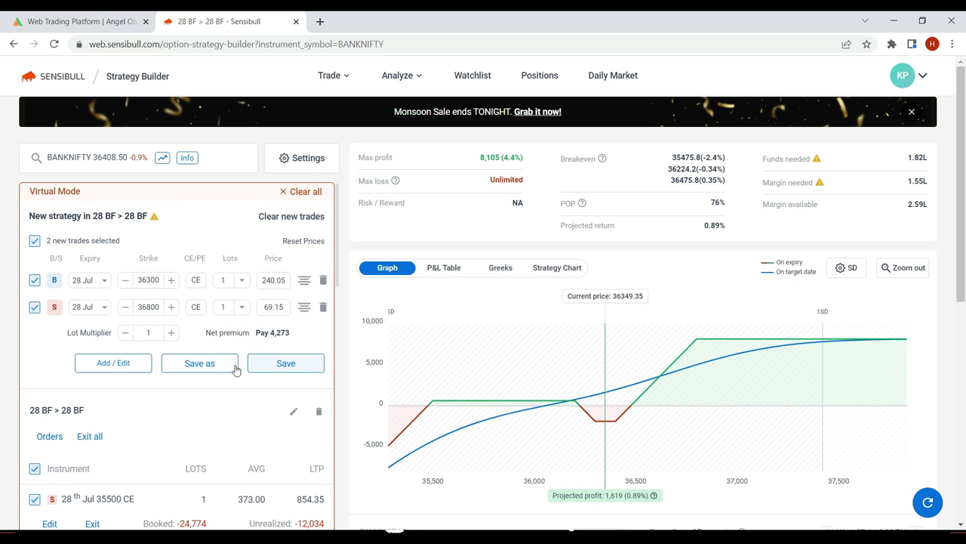
pyautogui.click(114, 365)
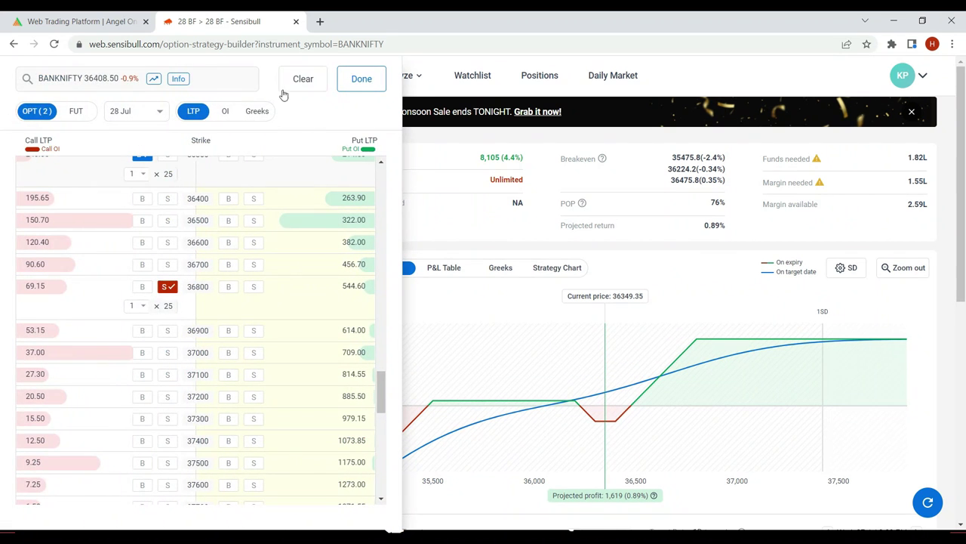
pyautogui.click(359, 81)
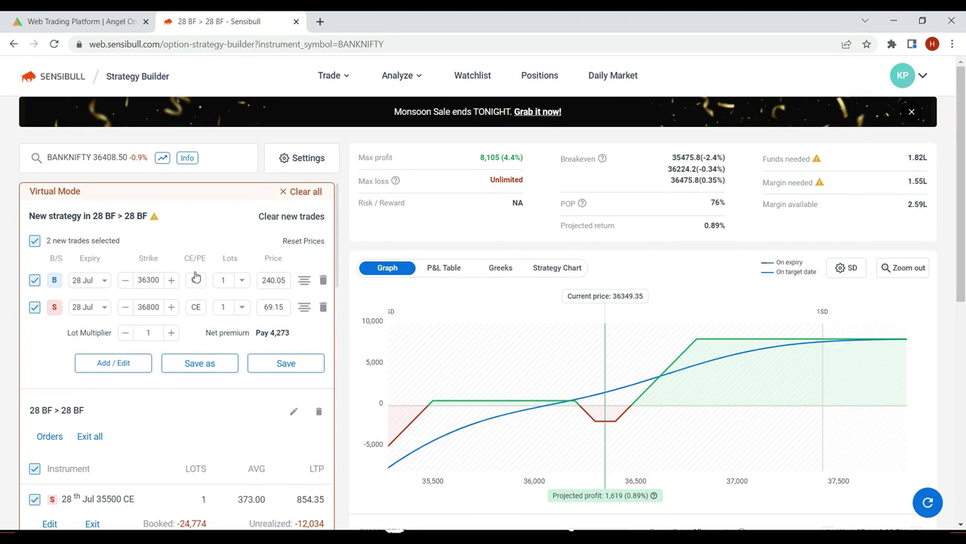
# Add a one-lot sale of the 28 Jul 37000 CE to the new trades from the option chain.
pyautogui.click(124, 363)
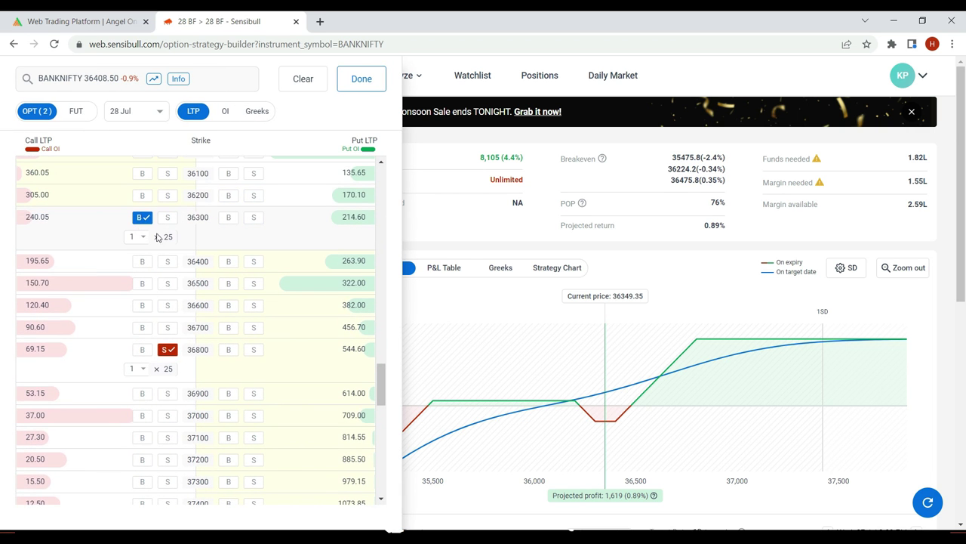
pyautogui.scroll(-1, 178, 384)
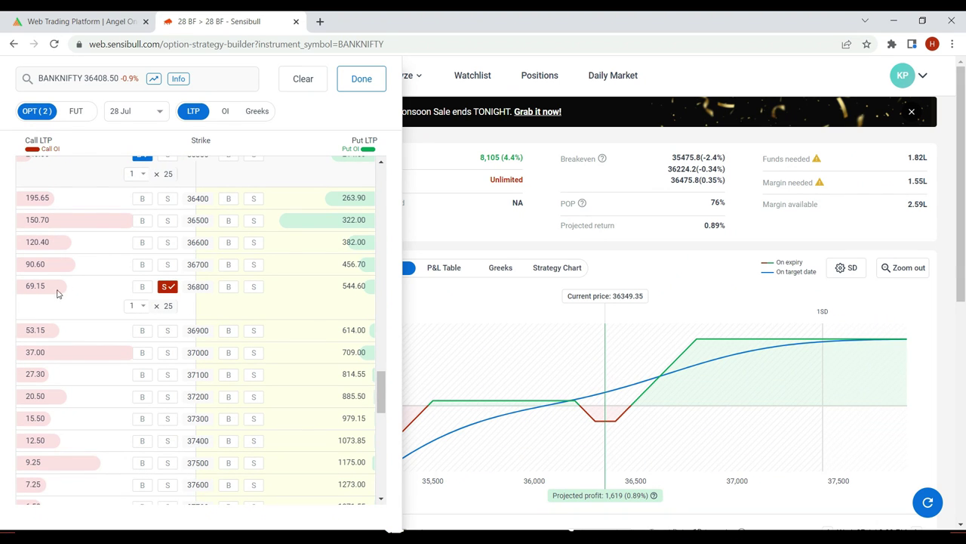
pyautogui.click(168, 353)
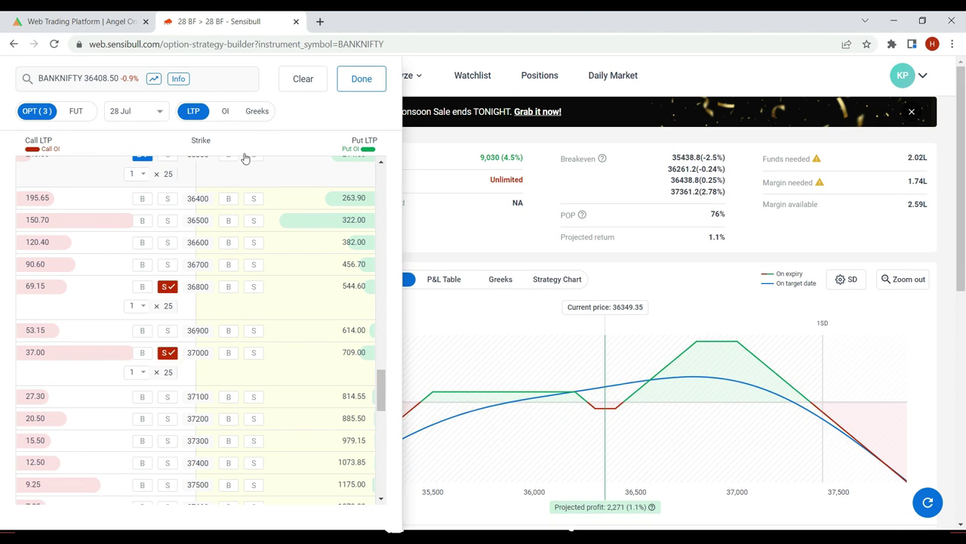
pyautogui.click(362, 78)
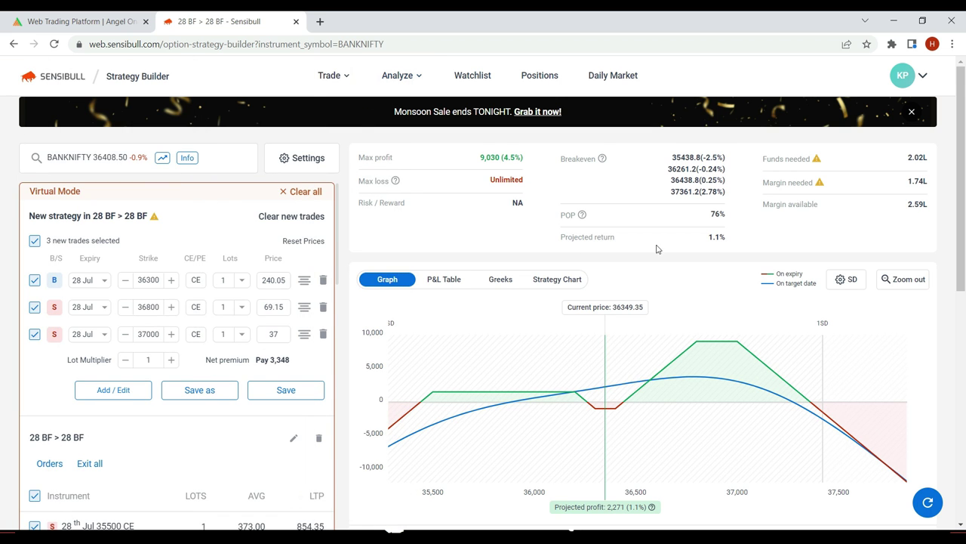
# Exclude all new trades from the payoff, set the bought call's strike to 36200 and include only that leg.
pyautogui.click(34, 242)
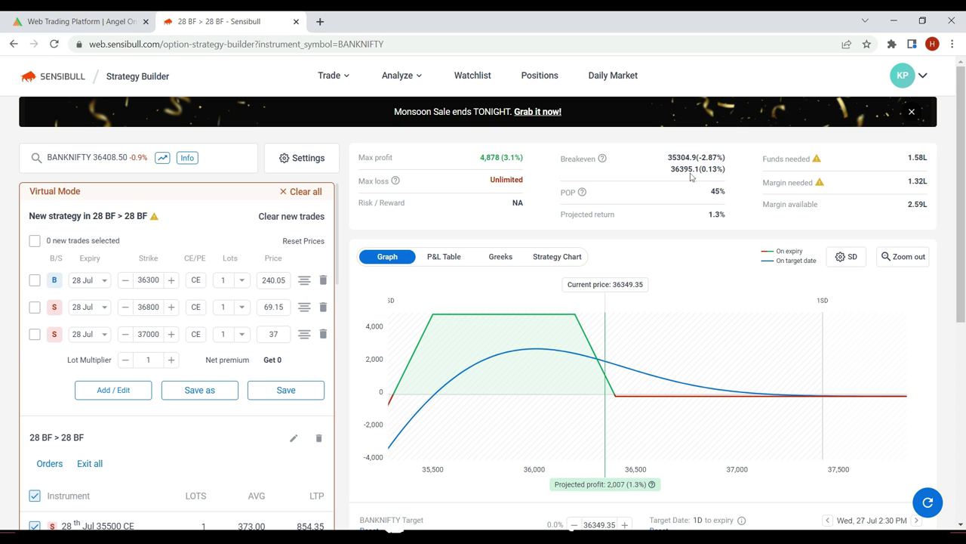
pyautogui.moveTo(622, 391)
pyautogui.click(126, 281)
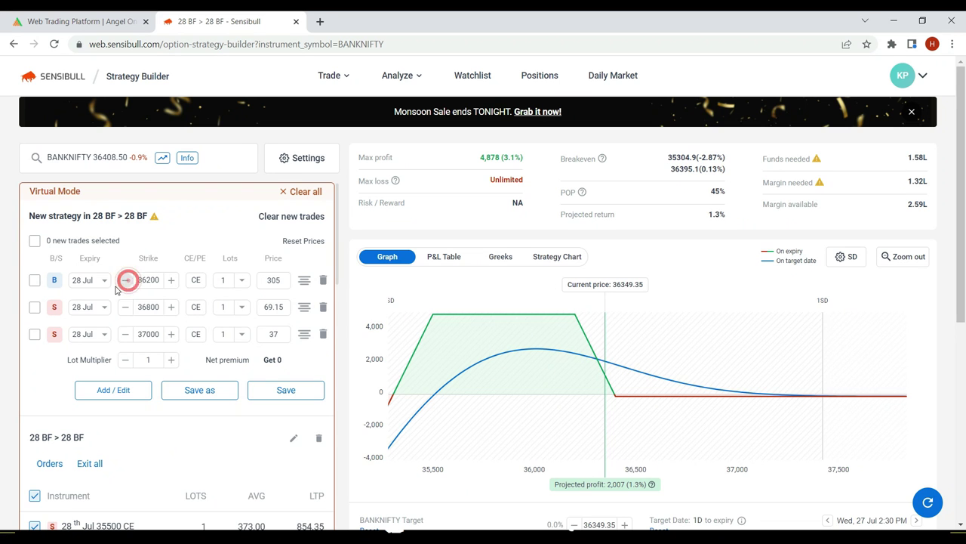
pyautogui.click(34, 280)
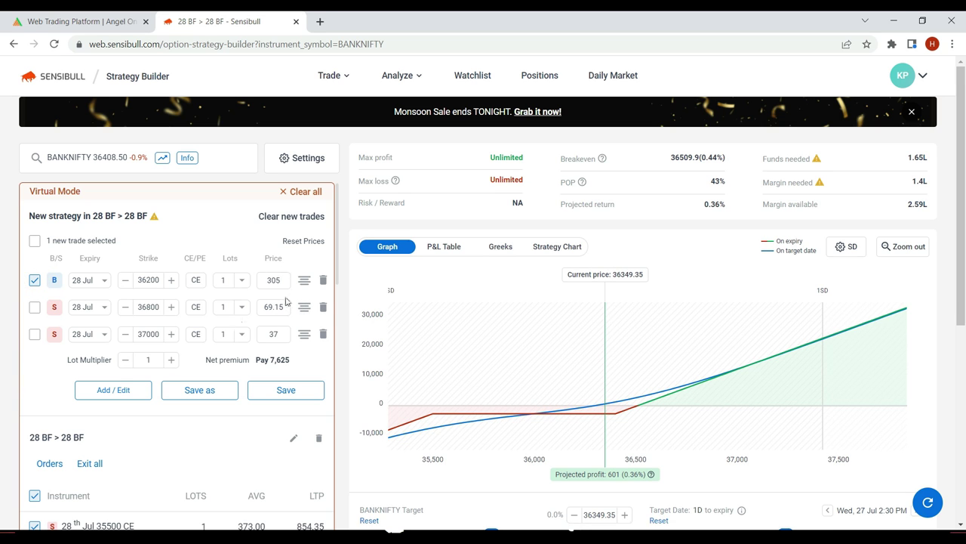
# Include the sold 36800 CE leg in the payoff and lower its strike to 36500.
pyautogui.click(35, 306)
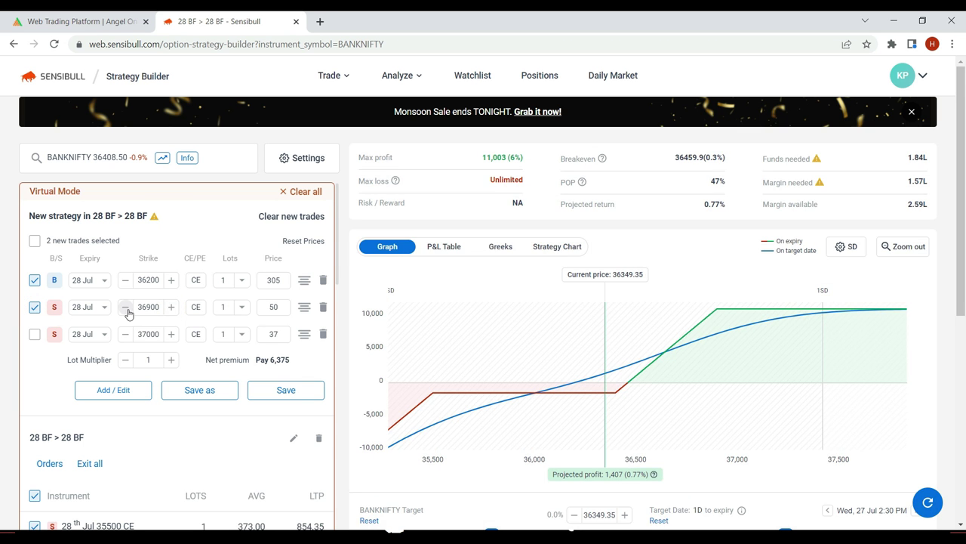
pyautogui.click(126, 309)
pyautogui.click(126, 307)
pyautogui.click(126, 307)
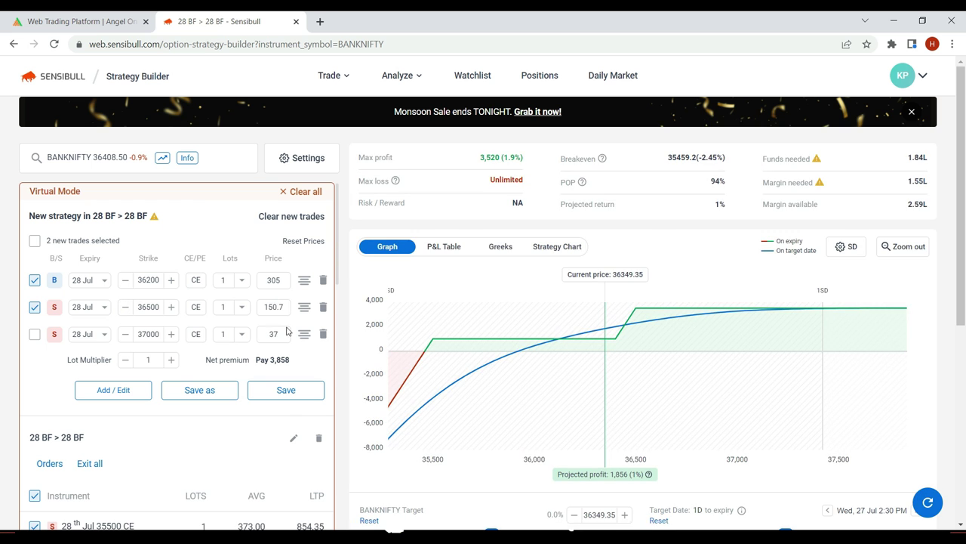
# Include the sold 37000 CE leg in the payoff and lower its strike to 36800.
pyautogui.click(35, 334)
pyautogui.click(126, 334)
pyautogui.click(125, 335)
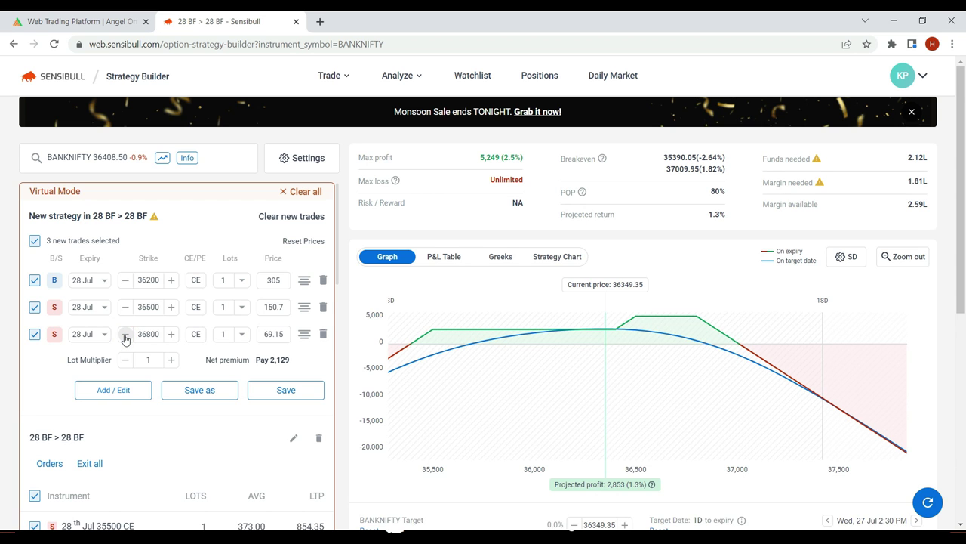
# Try the sold 36800 CE leg at a strike of 36700, then set it back to 36800.
pyautogui.click(126, 334)
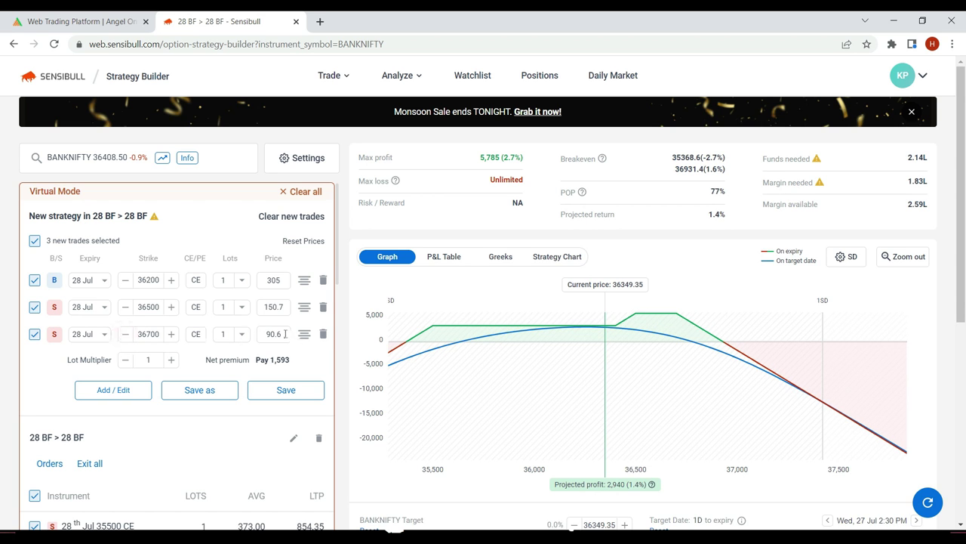
pyautogui.click(172, 334)
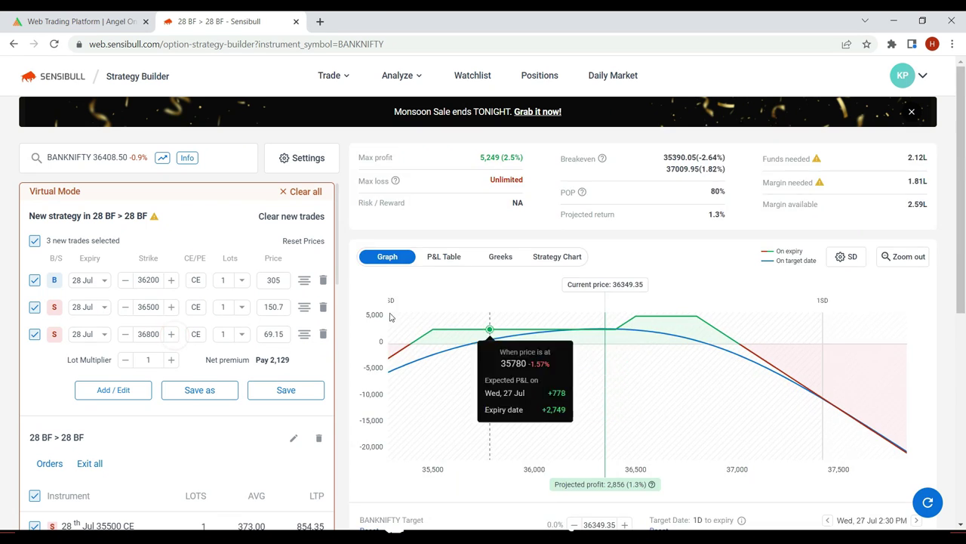
# Zoom the payoff graph out fully, then narrow it to the profitable range between about 35,300 and 37,400.
pyautogui.click(922, 260)
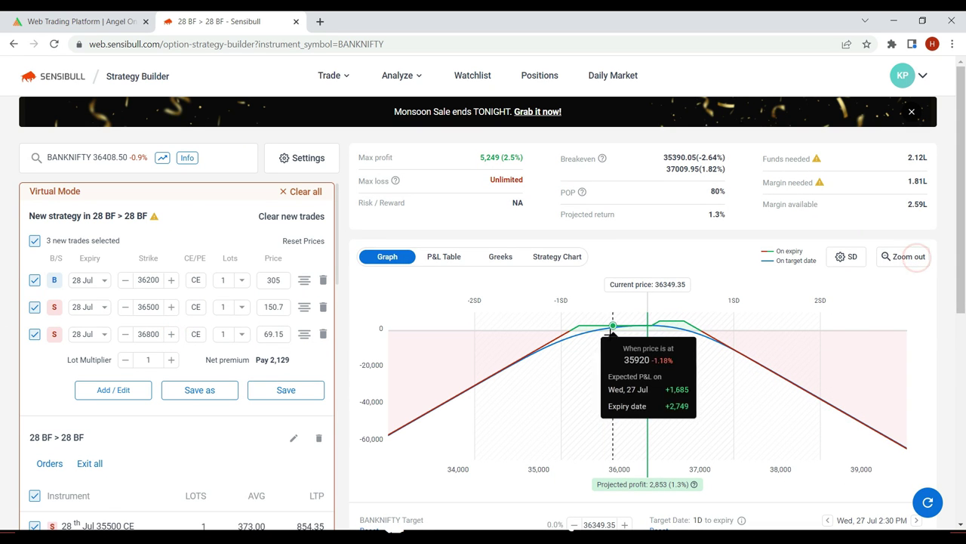
pyautogui.moveTo(561, 320); pyautogui.dragTo(730, 320)
pyautogui.moveTo(638, 317)
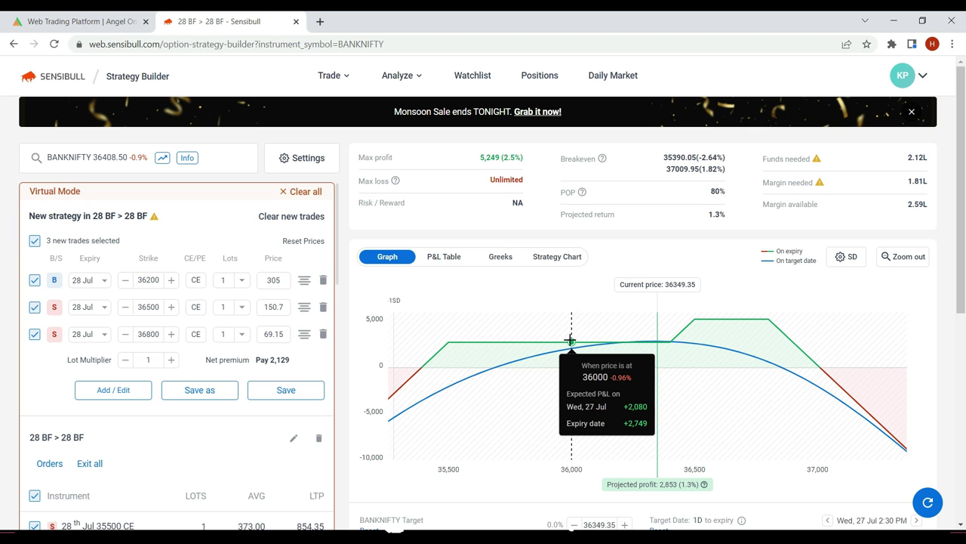
# Open Calculator and move its window clear of the payoff graph.
pyautogui.press('super')
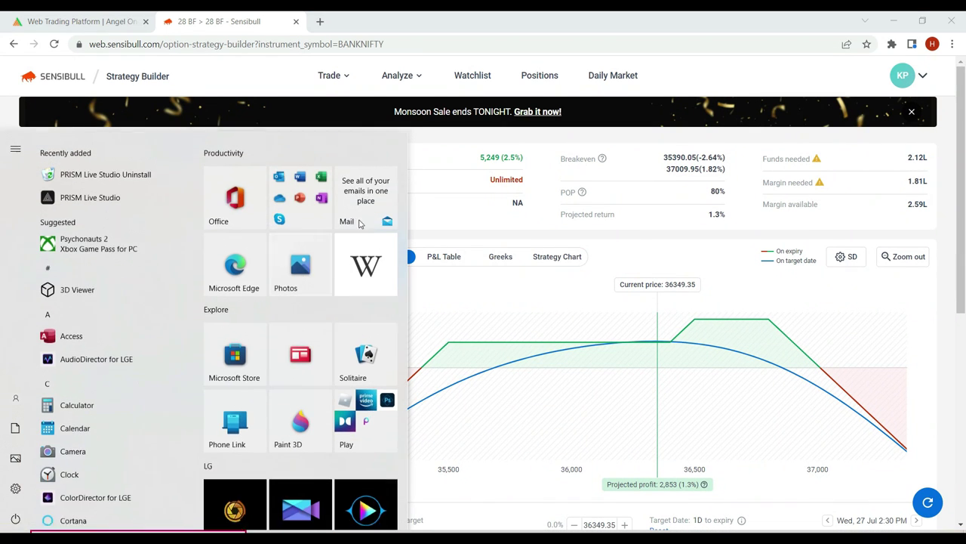
pyautogui.click(89, 393)
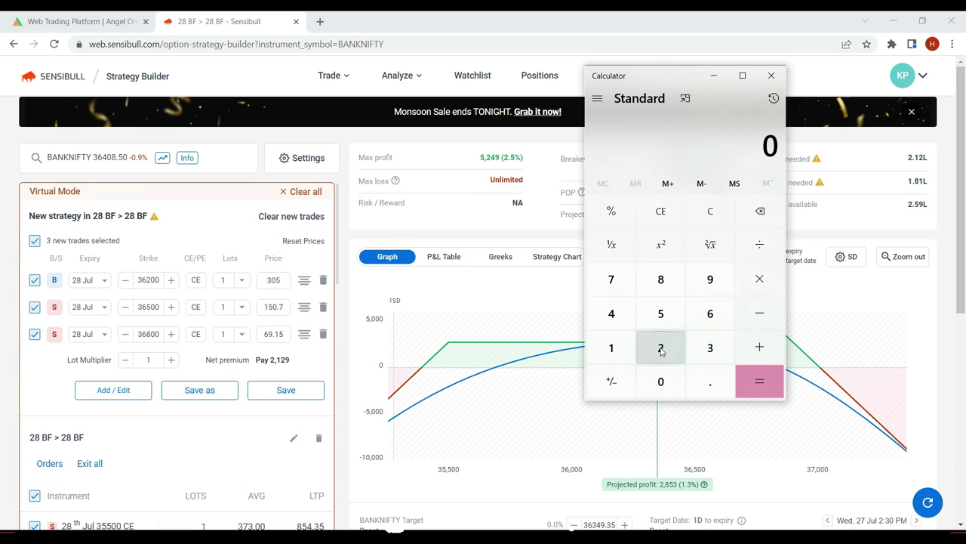
pyautogui.moveTo(668, 76); pyautogui.dragTo(200, 66)
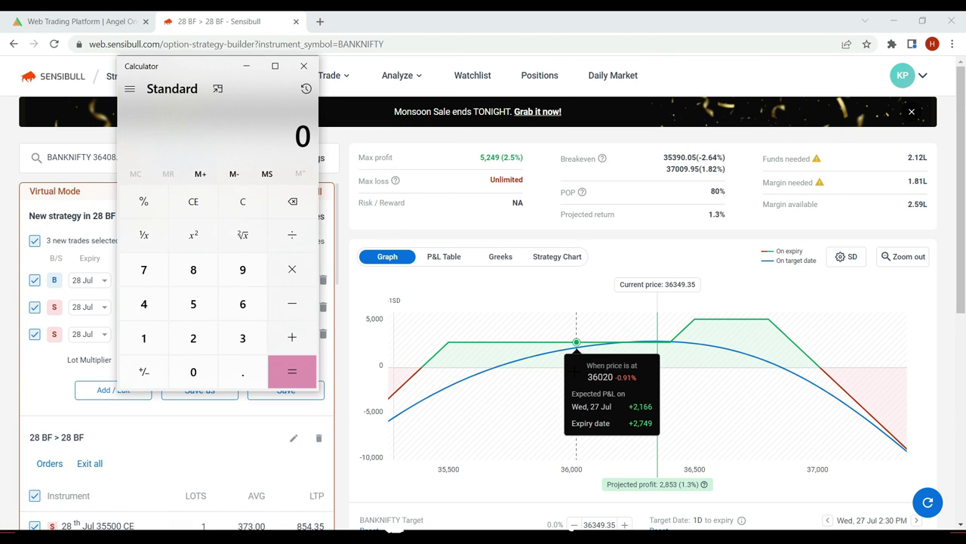
# Calculate the percentage return as 2800 ÷ 180000 × 100, highlight the result's leading digits and minimize Calculator.
pyautogui.click(193, 338)
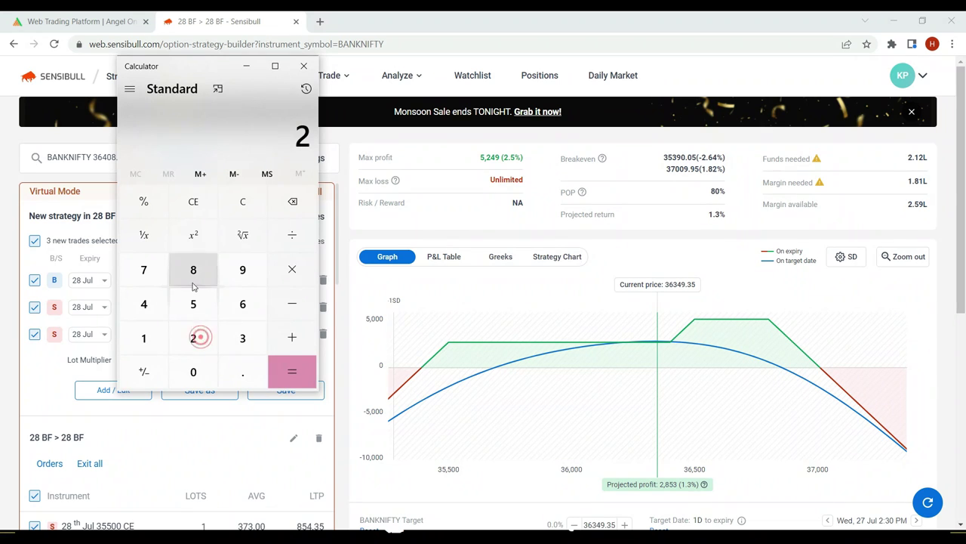
pyautogui.click(193, 270)
pyautogui.doubleClick(194, 371)
pyautogui.click(293, 237)
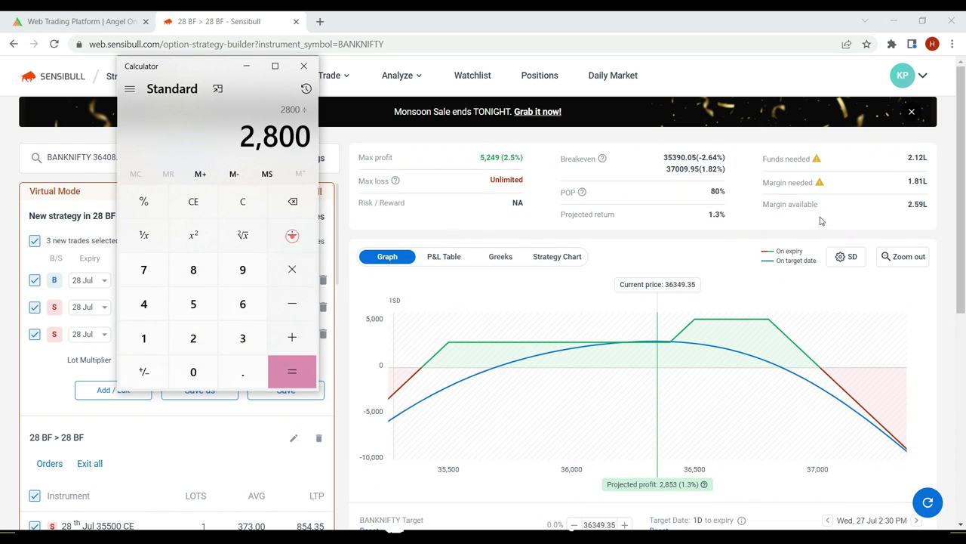
pyautogui.click(143, 336)
pyautogui.click(193, 270)
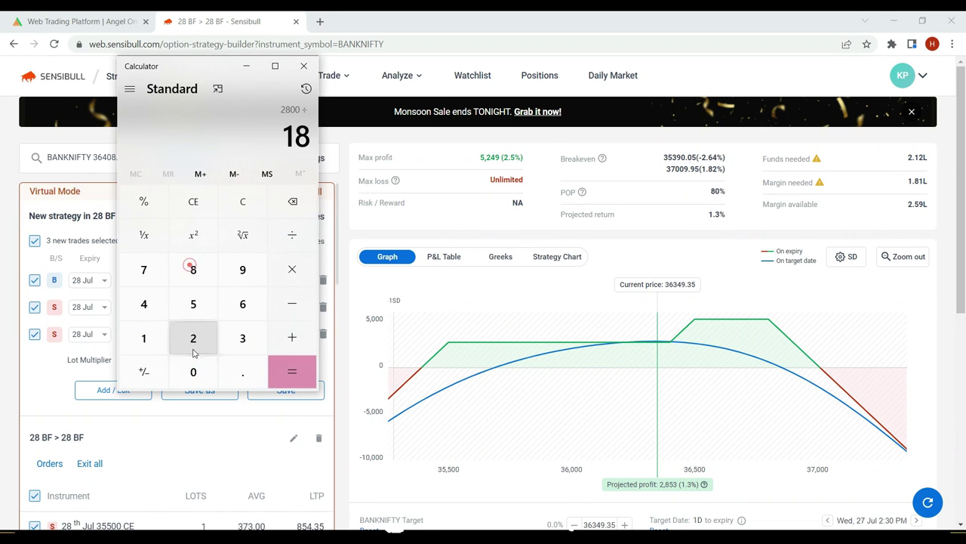
pyautogui.click(192, 367)
pyautogui.doubleClick(192, 370)
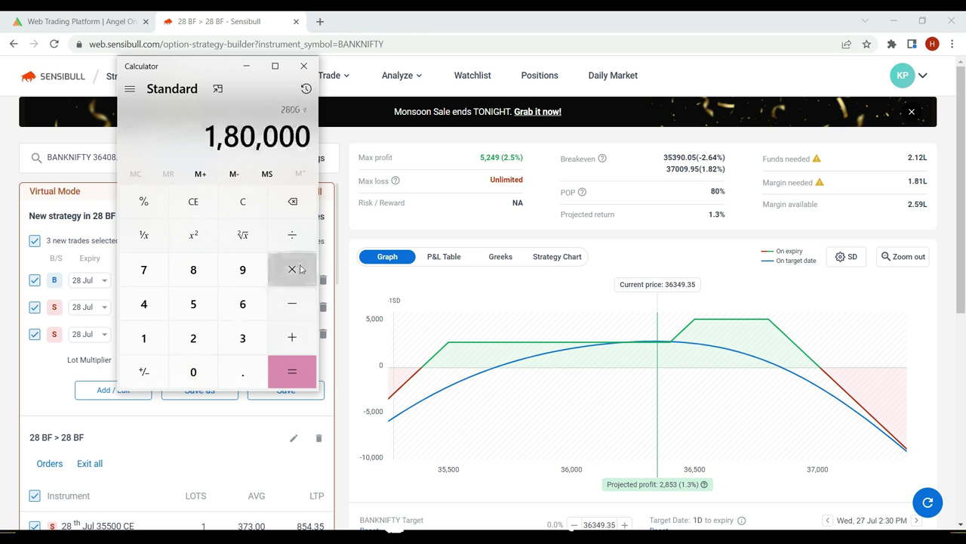
pyautogui.click(292, 269)
pyautogui.click(140, 340)
pyautogui.doubleClick(198, 367)
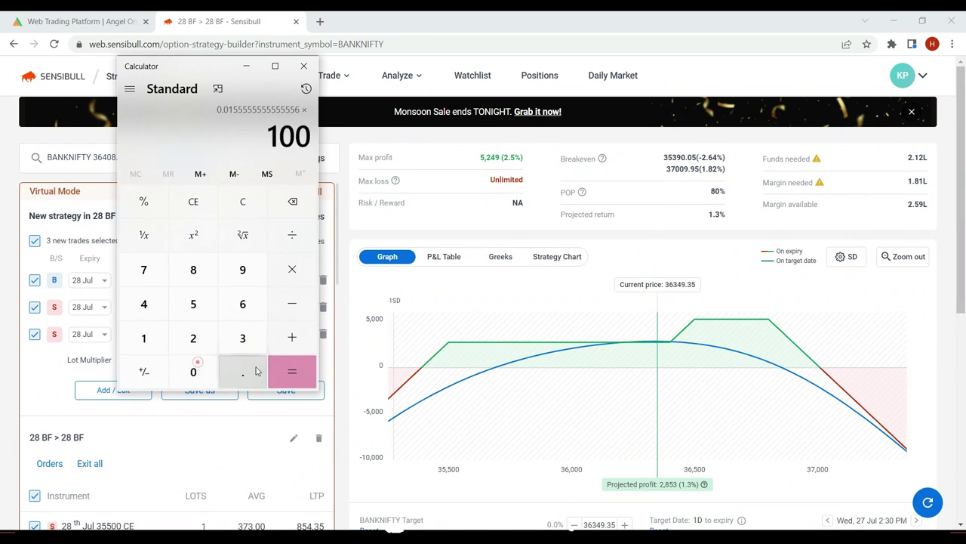
pyautogui.click(302, 370)
pyautogui.moveTo(130, 130); pyautogui.dragTo(188, 130)
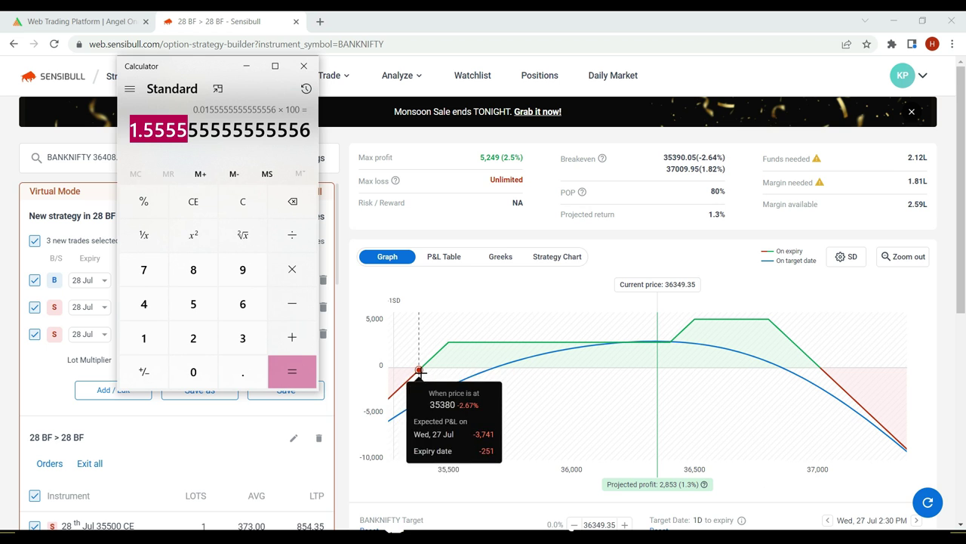
pyautogui.click(246, 70)
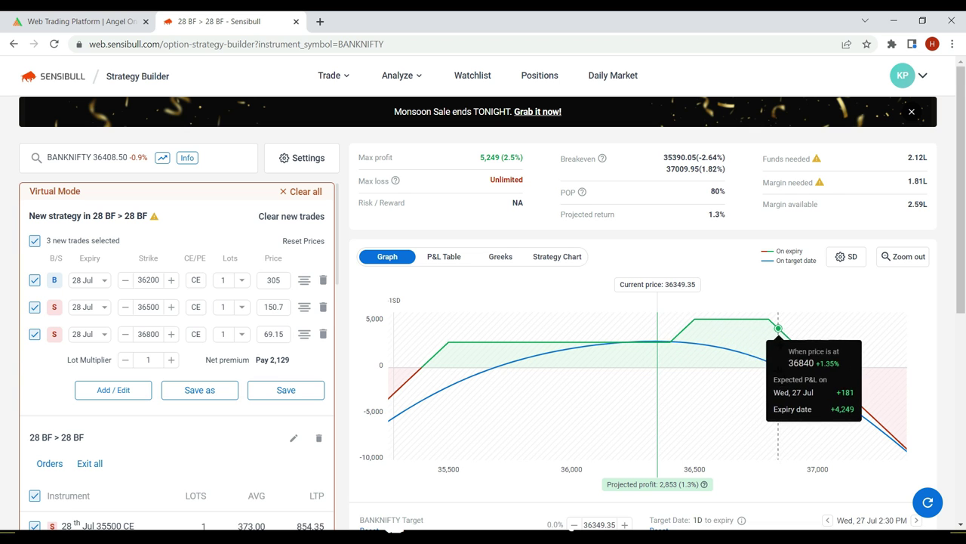
# Exclude all new trades from the payoff and include them again to compare the two graphs.
pyautogui.click(35, 240)
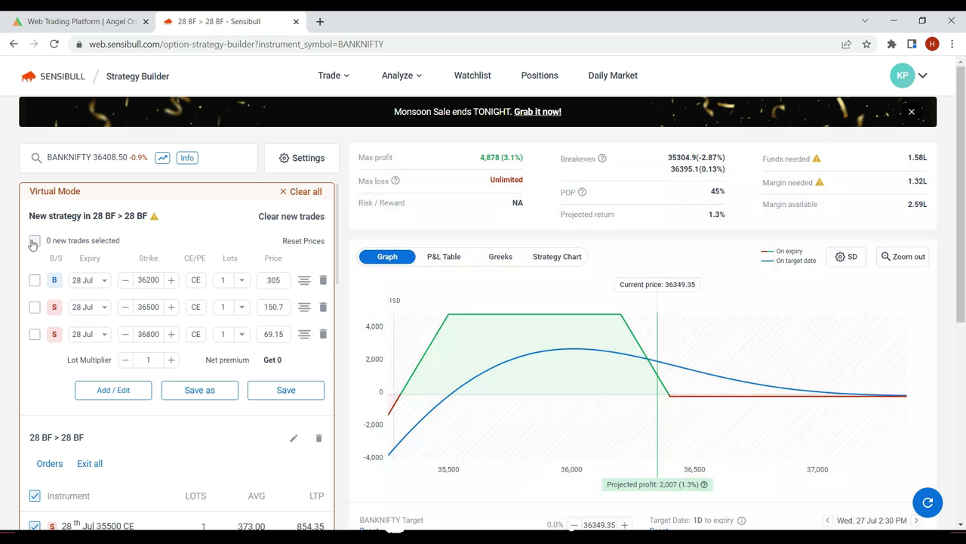
pyautogui.click(34, 240)
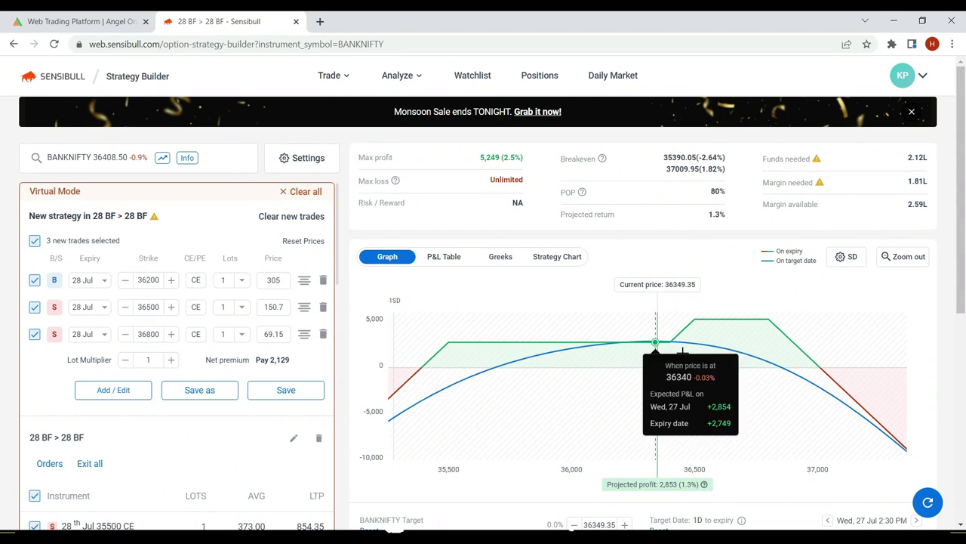
# Clear the new trades and load the ready-made Put Ratio Spread with the Jul 28 expiry.
pyautogui.click(305, 217)
pyautogui.scroll(-5, 212, 303)
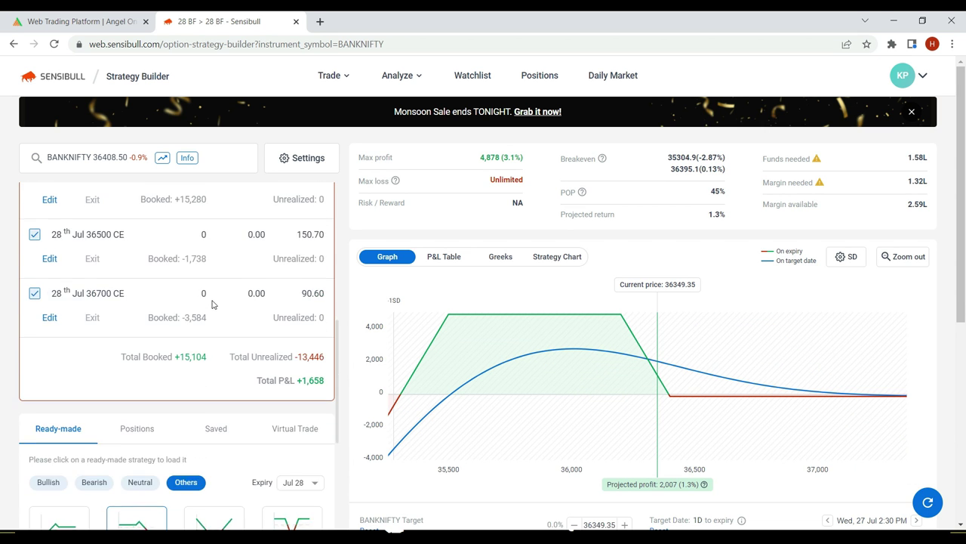
pyautogui.scroll(-2, 212, 303)
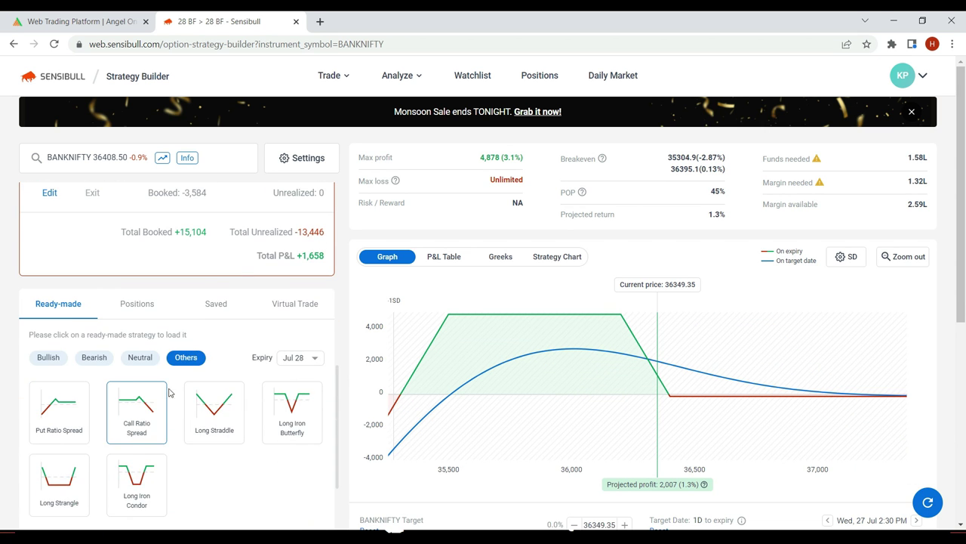
pyautogui.click(63, 418)
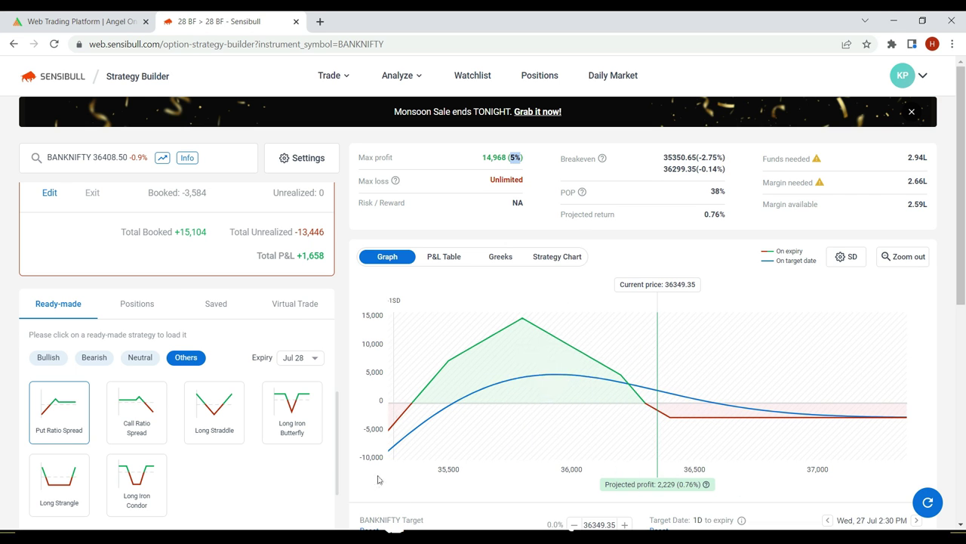
# Switch to the BANKNIFTY chart in TradingView and stretch its price scale to enlarge the price action.
pyautogui.hotkey('alt', 'Tab')
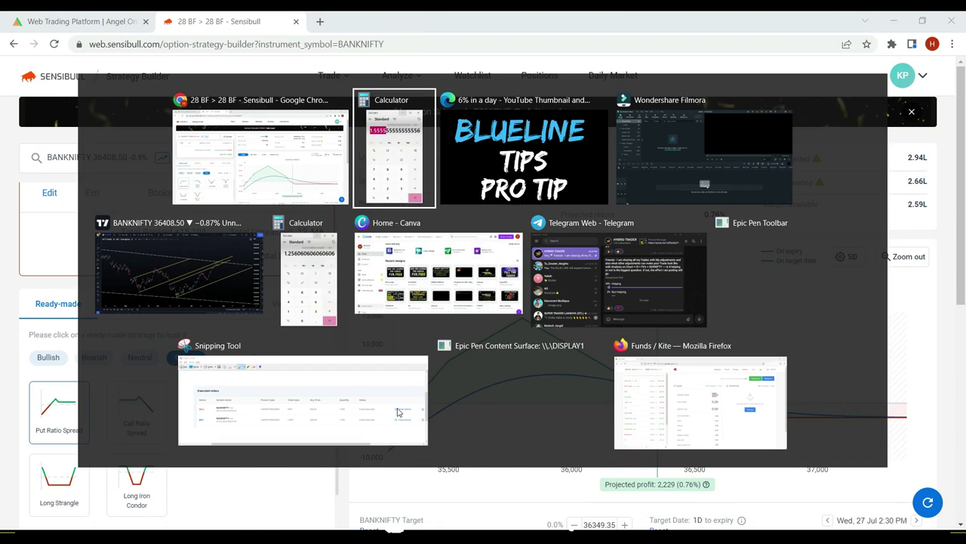
pyautogui.hotkey('alt', 'Tab')
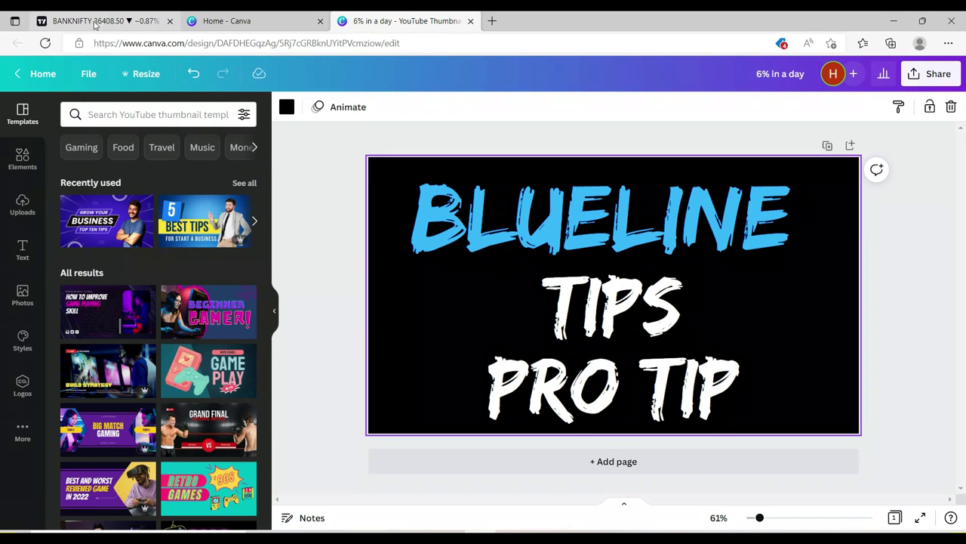
pyautogui.click(95, 22)
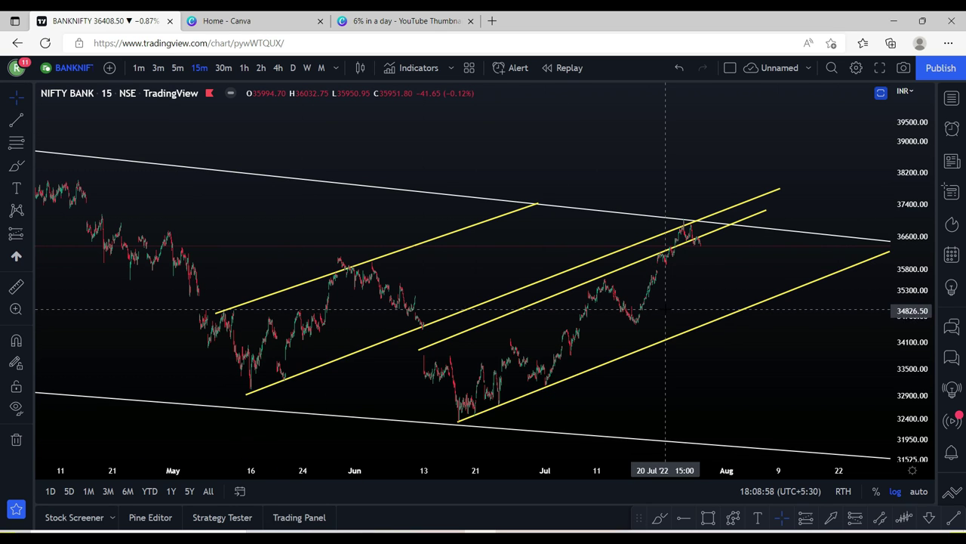
pyautogui.moveTo(916, 303); pyautogui.dragTo(911, 296)
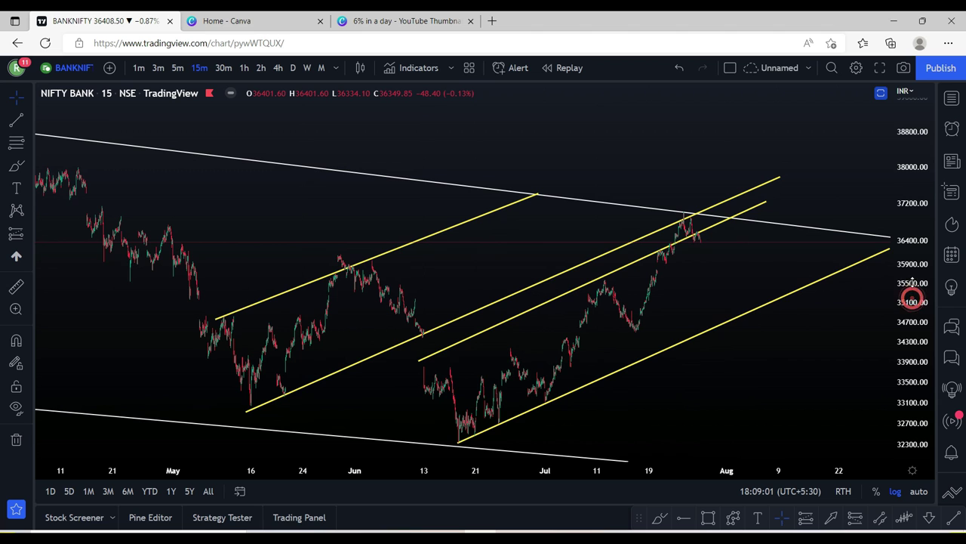
# Show the chart in the 5-minute timeframe, reset its view and examine the latest candles against the yellow trendlines.
pyautogui.click(15, 171)
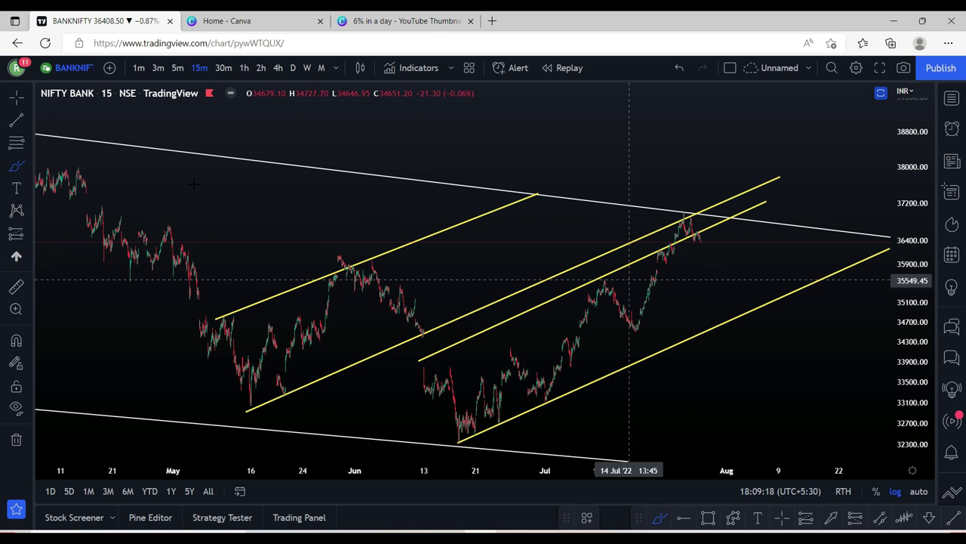
pyautogui.click(178, 68)
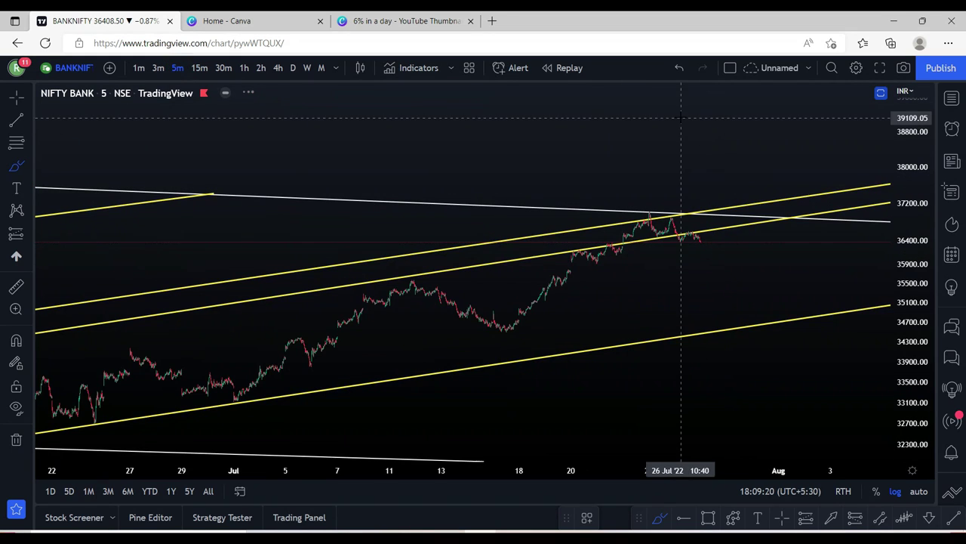
pyautogui.rightClick(721, 130)
pyautogui.click(759, 140)
pyautogui.scroll(-4, 759, 147)
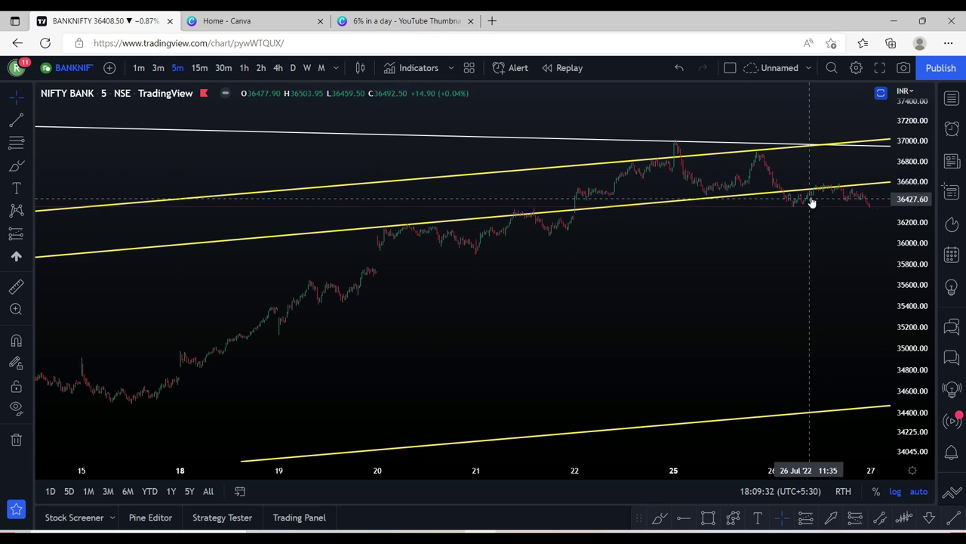
pyautogui.scroll(2, 816, 208)
pyautogui.hscroll(3, 718, 289)
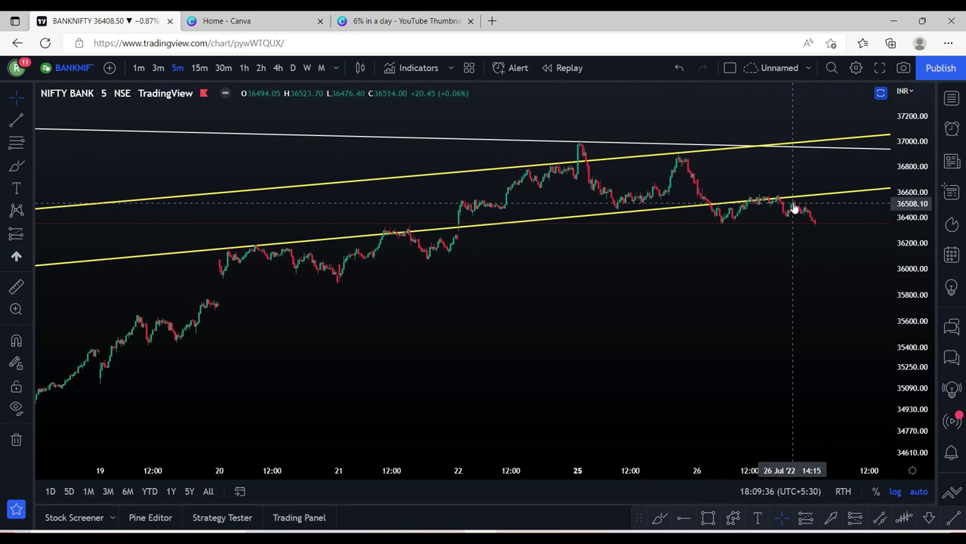
pyautogui.scroll(-5, 819, 272)
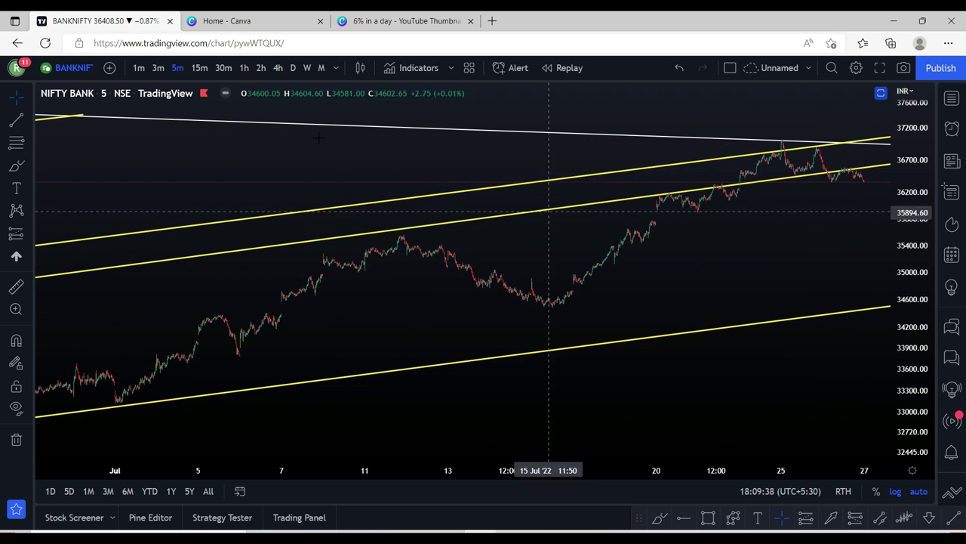
# Return the chart to the 15-minute timeframe and brush a short wavy path from the last candle to about 36,200.
pyautogui.scroll(-5, 463, 244)
pyautogui.click(199, 68)
pyautogui.scroll(3, 712, 249)
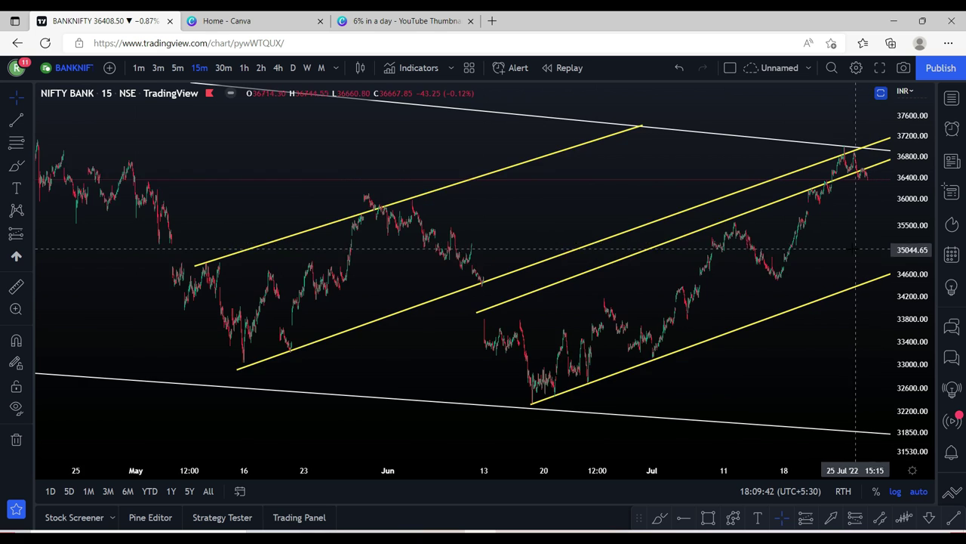
pyautogui.scroll(2, 845, 225)
pyautogui.moveTo(846, 224); pyautogui.dragTo(650, 287)
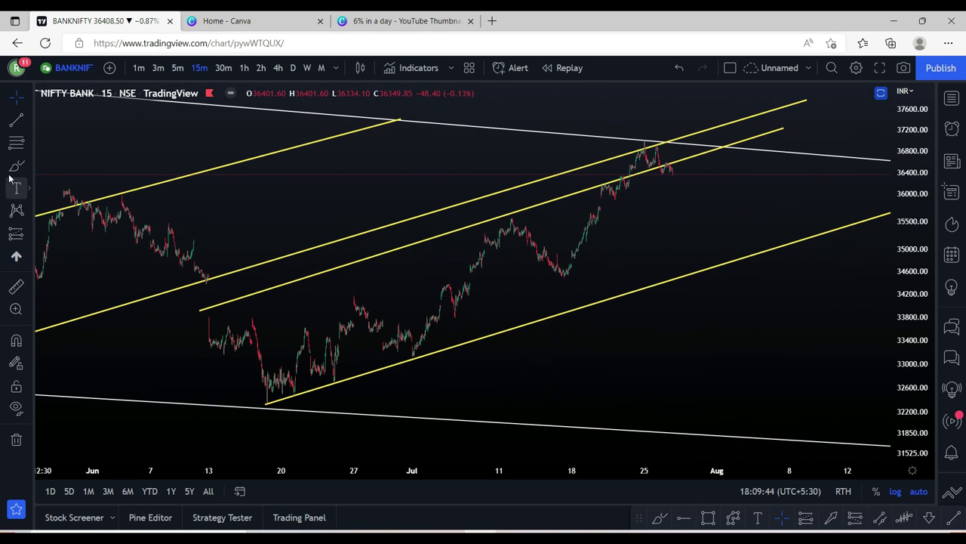
pyautogui.hotkey('alt', 'b')
pyautogui.moveTo(672, 173)
pyautogui.mouseDown()
pyautogui.moveTo(701, 190)
pyautogui.moveTo(708, 183)
pyautogui.mouseUp()
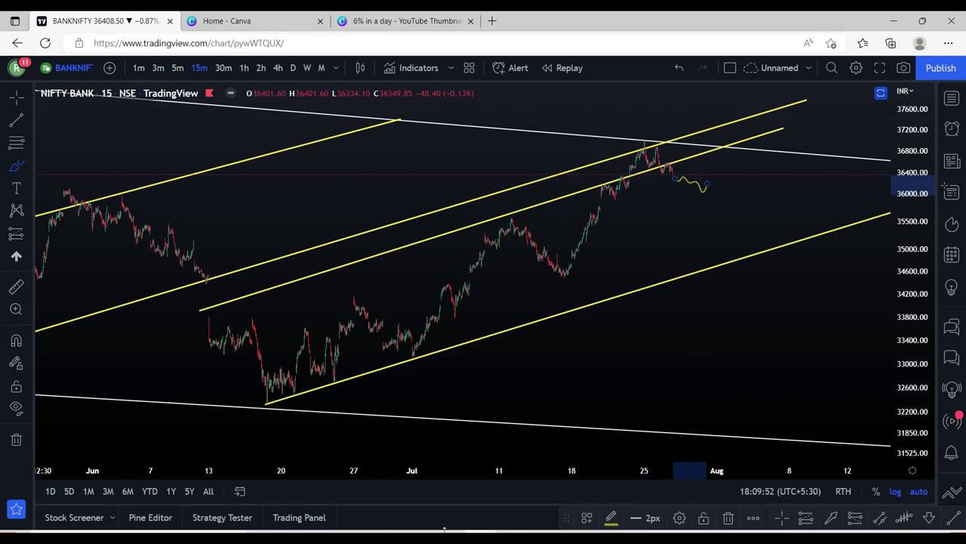
# Switch back to Sensibull, clear the put ratio spread from the new trades and review the existing position's payoff.
pyautogui.hotkey('alt', 'Tab')
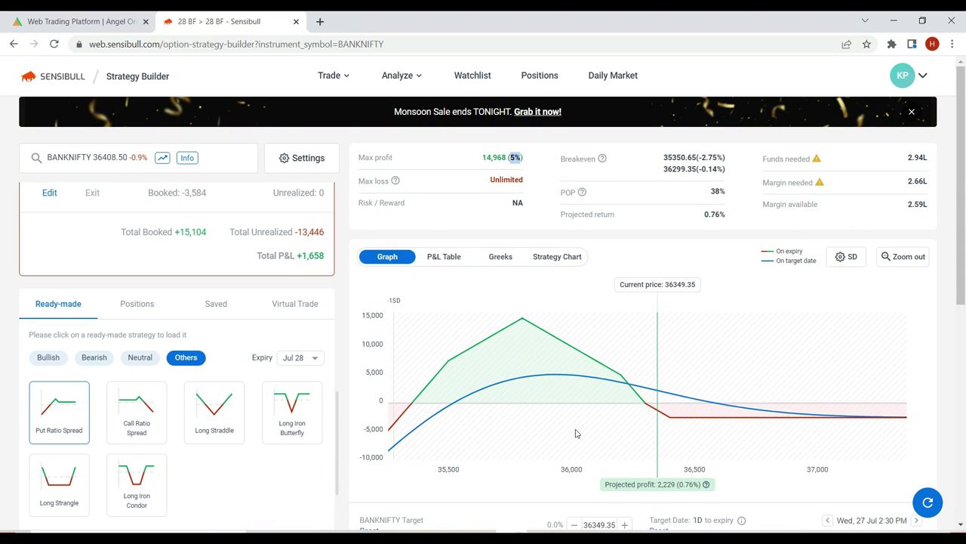
pyautogui.scroll(10, 151, 198)
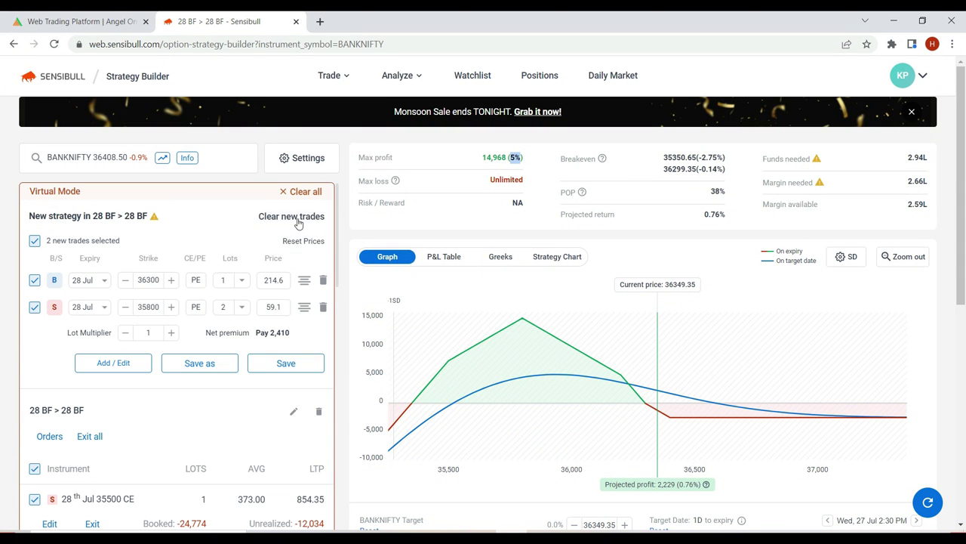
pyautogui.click(298, 219)
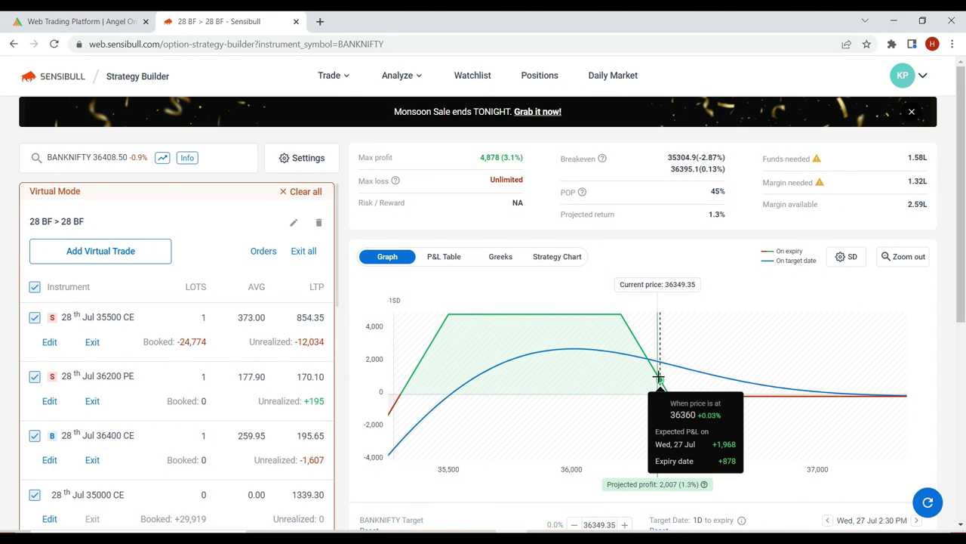
pyautogui.scroll(-2, 658, 346)
pyautogui.scroll(-6, 306, 445)
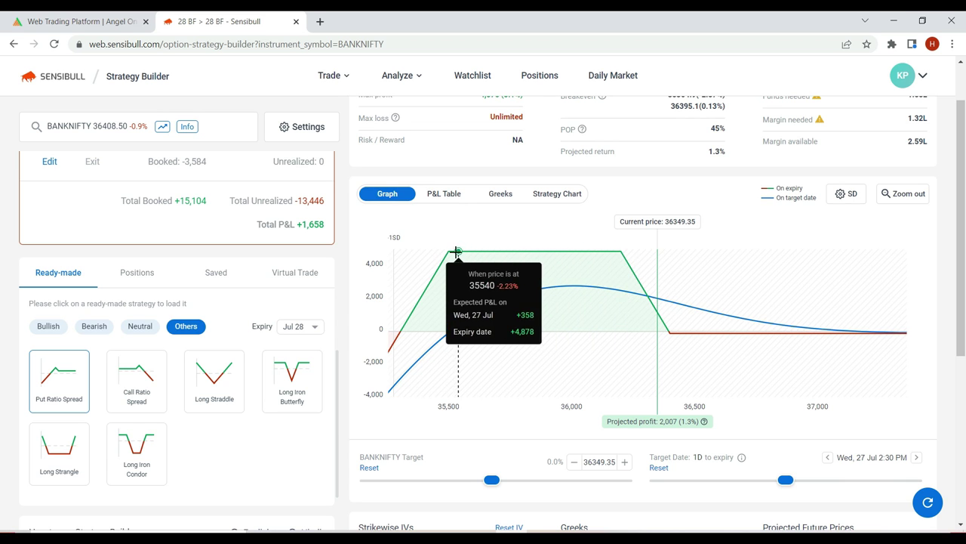
# Load the ready-made bullish Call Ratio Back Spread for the Jul 28 expiry to compare its combined payoff.
pyautogui.scroll(1, 536, 175)
pyautogui.scroll(1, 536, 175)
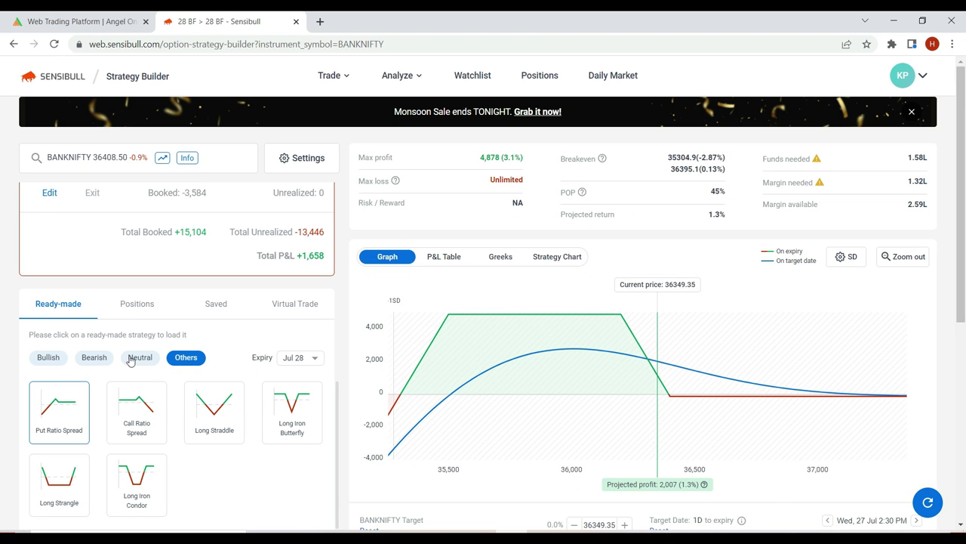
pyautogui.click(50, 357)
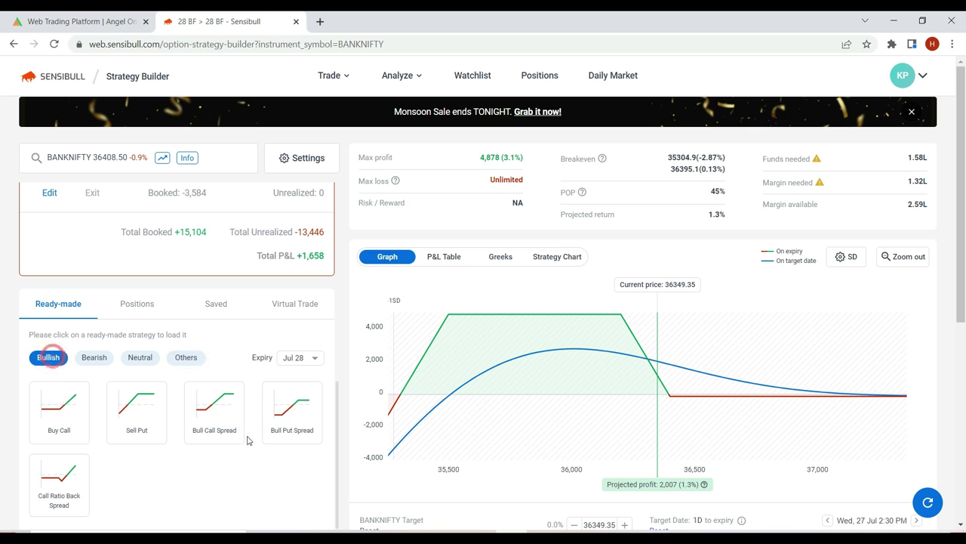
pyautogui.click(61, 483)
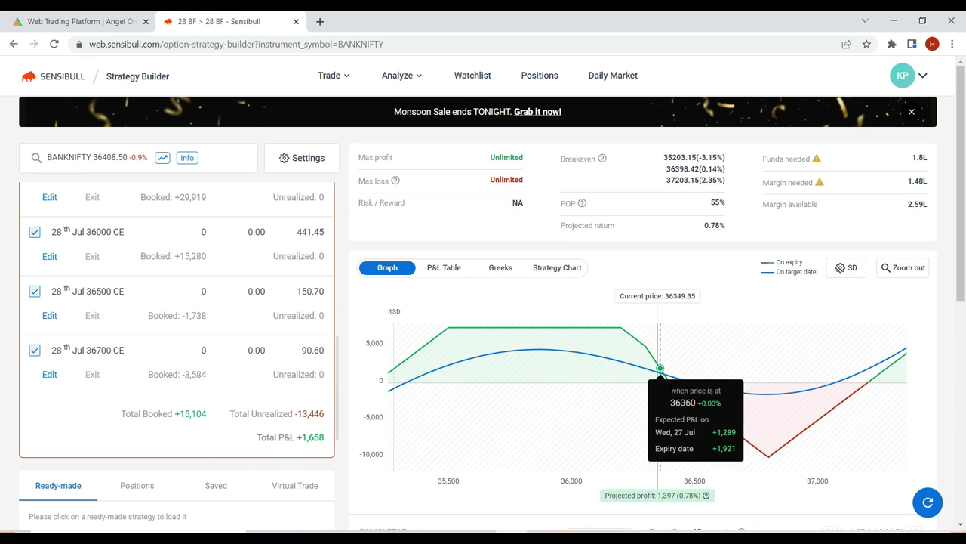
# Load the ready-made Bull Call Spread instead and lower the bought call's strike to 36200.
pyautogui.scroll(-3, 97, 467)
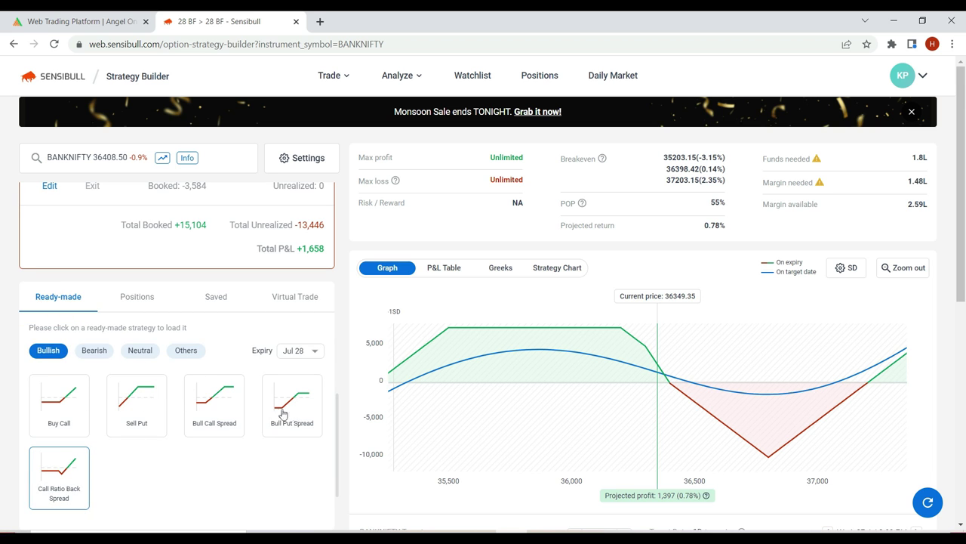
pyautogui.click(211, 406)
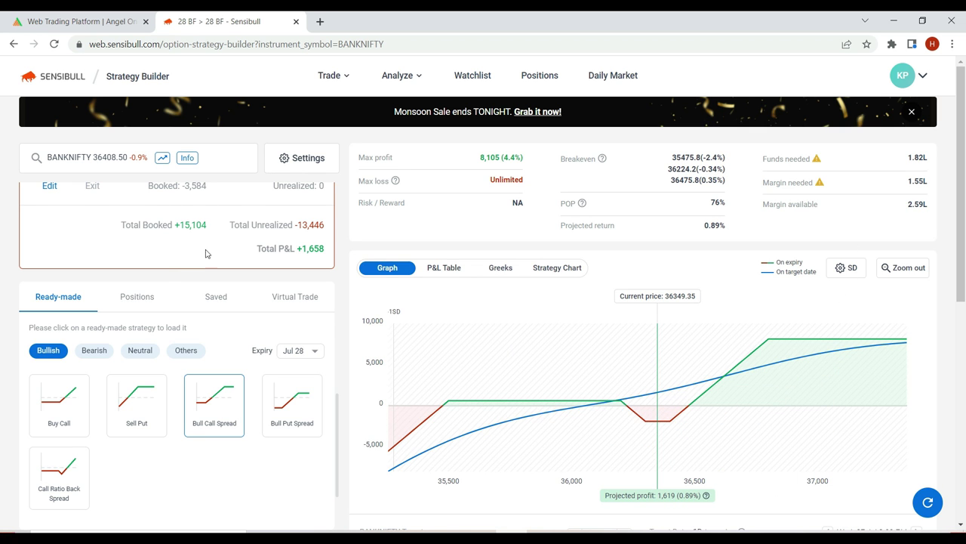
pyautogui.scroll(10, 205, 253)
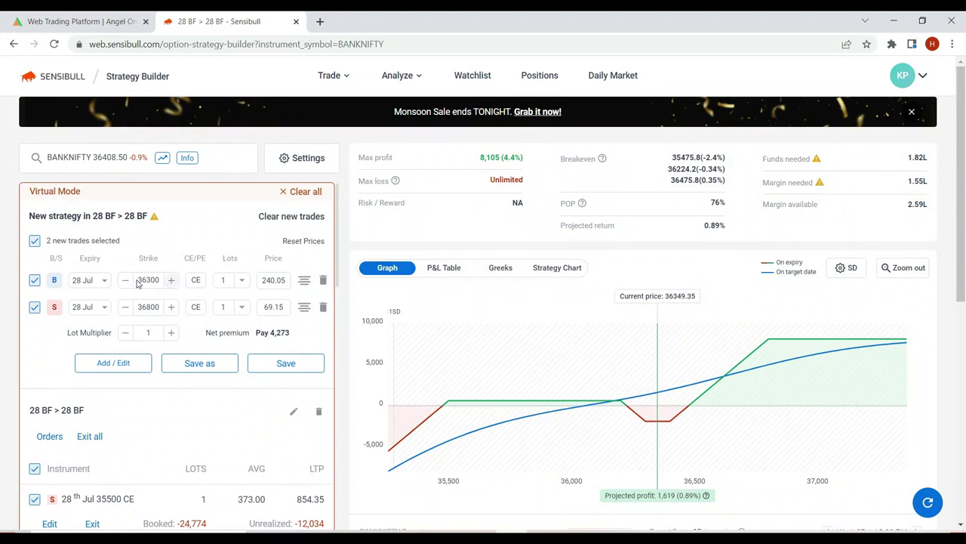
pyautogui.click(124, 280)
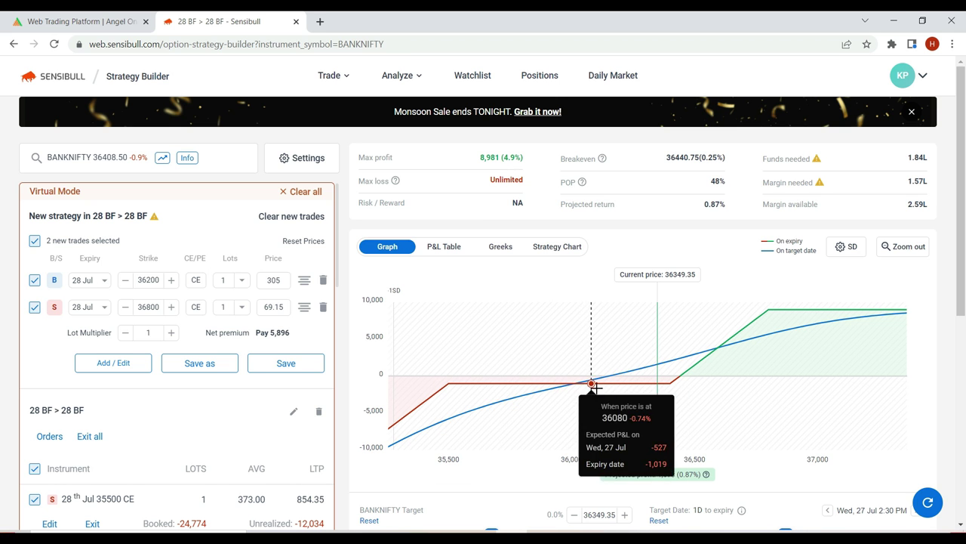
# Set the bought call's strike to 36700 and the sold call's strike to 36600.
pyautogui.click(172, 280)
pyautogui.click(172, 280)
pyautogui.click(172, 280)
pyautogui.click(172, 280)
pyautogui.click(172, 280)
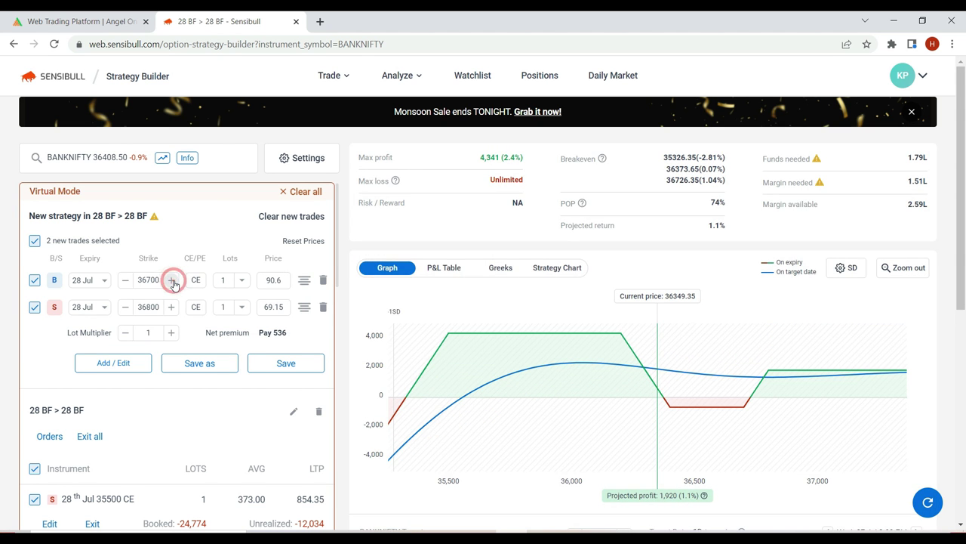
pyautogui.click(124, 308)
pyautogui.click(124, 308)
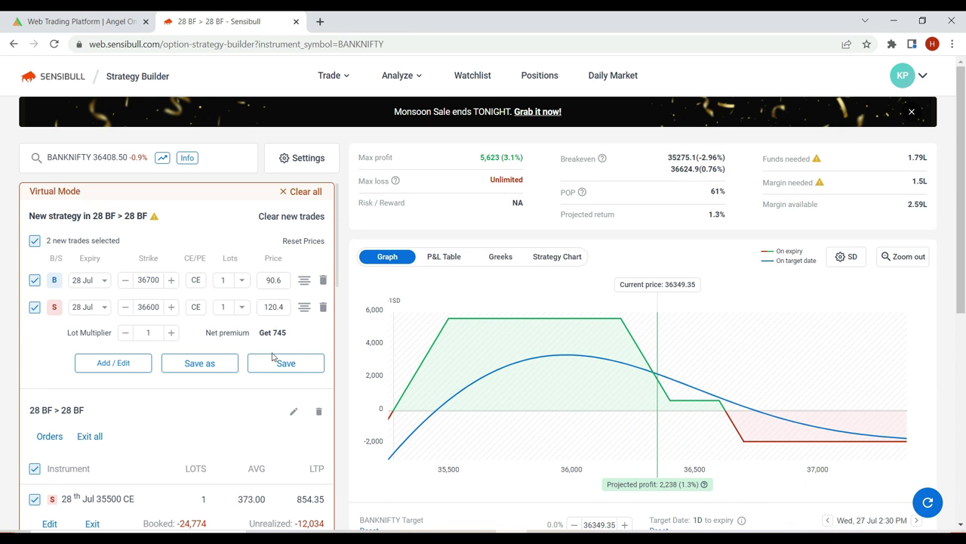
# Clear the new trades and load the ready-made Call Ratio Spread from the other strategies.
pyautogui.click(297, 225)
pyautogui.scroll(-5, 224, 401)
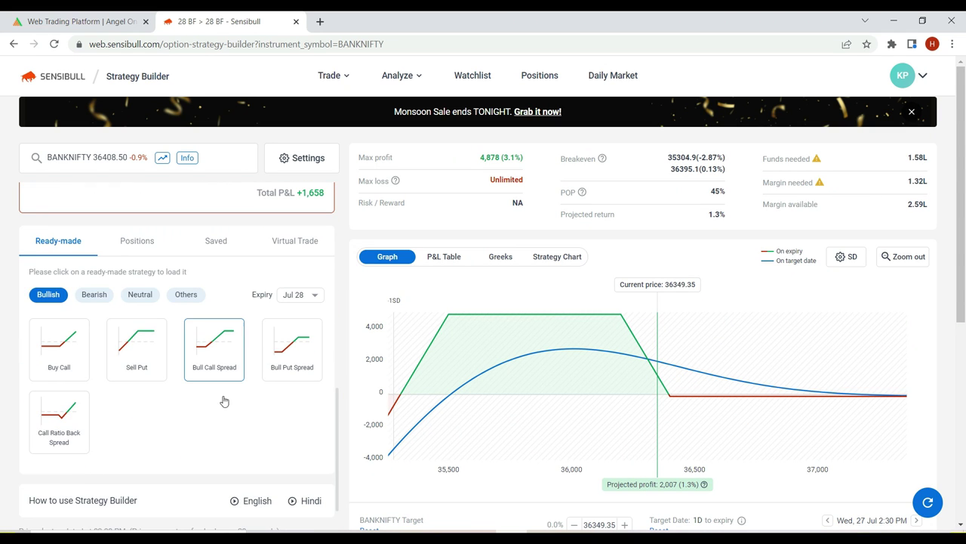
pyautogui.click(188, 296)
pyautogui.click(143, 352)
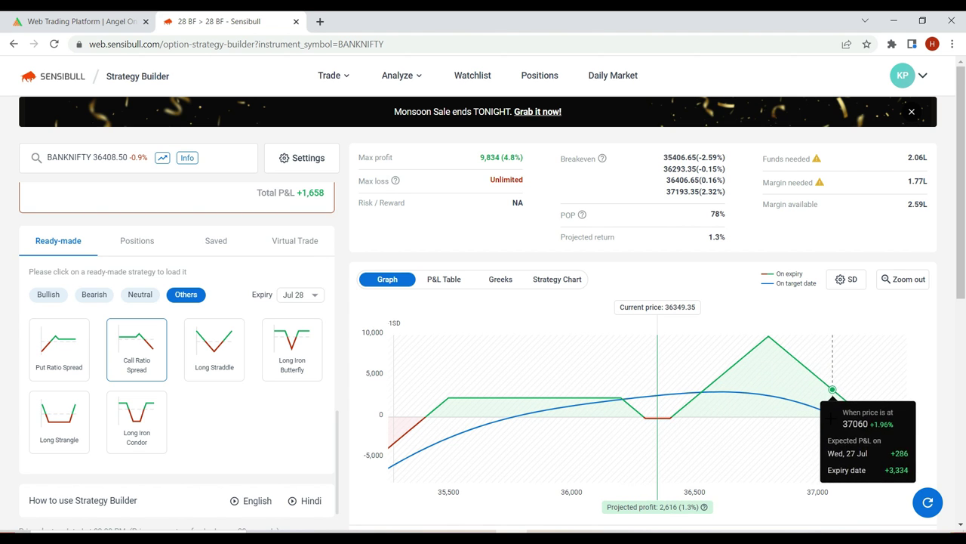
# Reduce the sold 36800 call in the new strategy to 1 lot.
pyautogui.scroll(4, 241, 293)
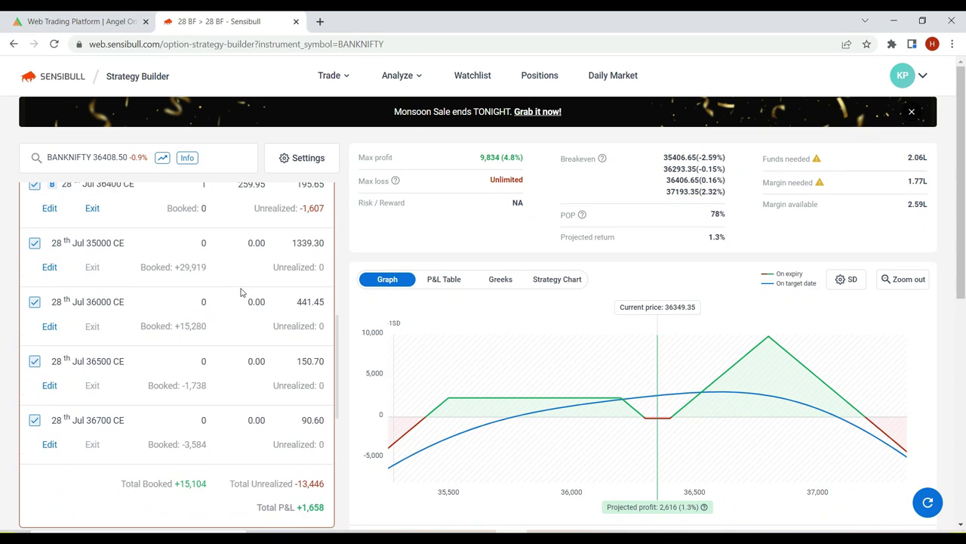
pyautogui.scroll(5, 225, 308)
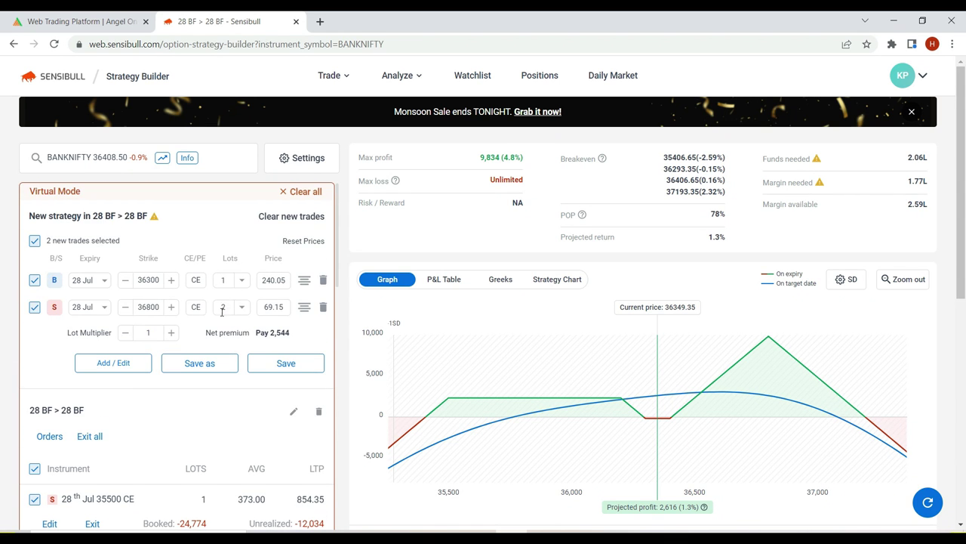
pyautogui.click(242, 310)
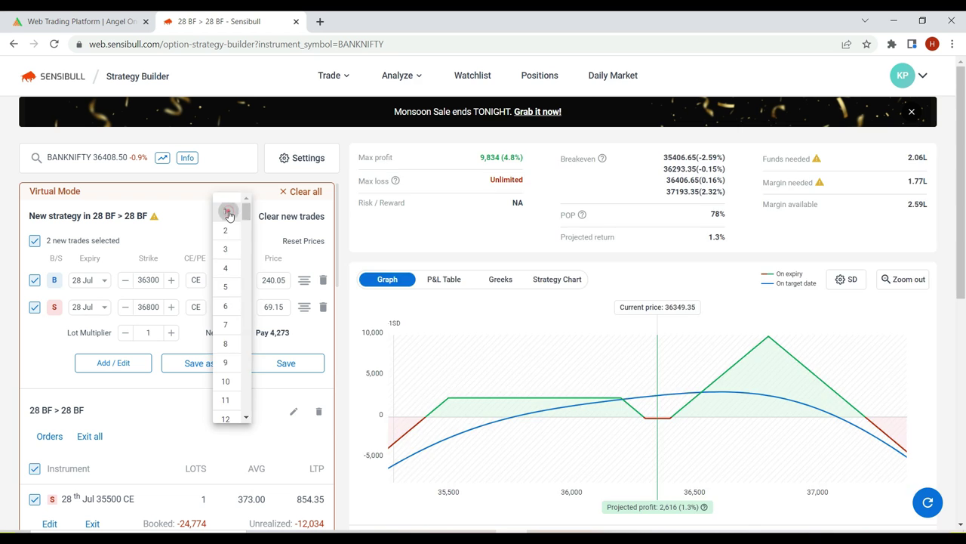
pyautogui.click(229, 215)
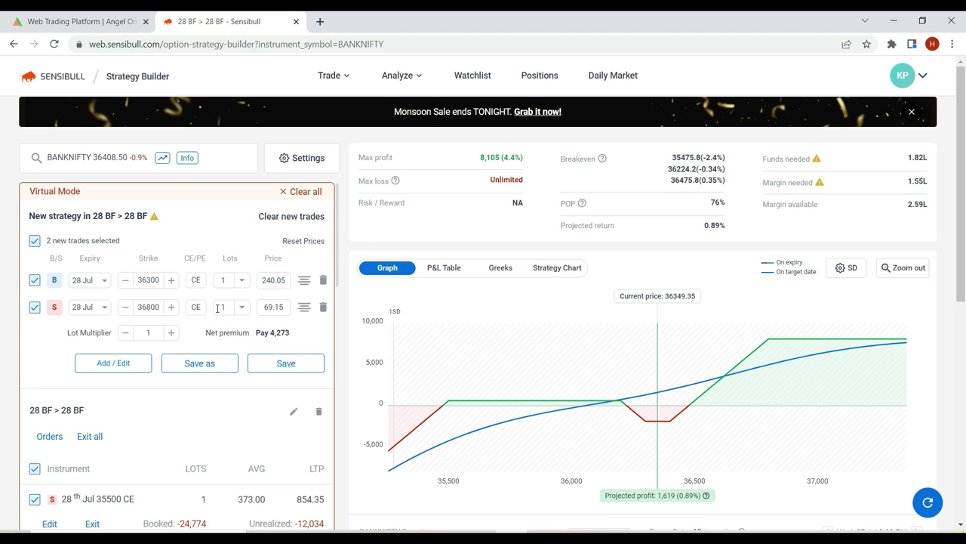
# Clear the new trades and zoom out the payoff graph to review the existing position's lower breakeven percentage.
pyautogui.click(298, 218)
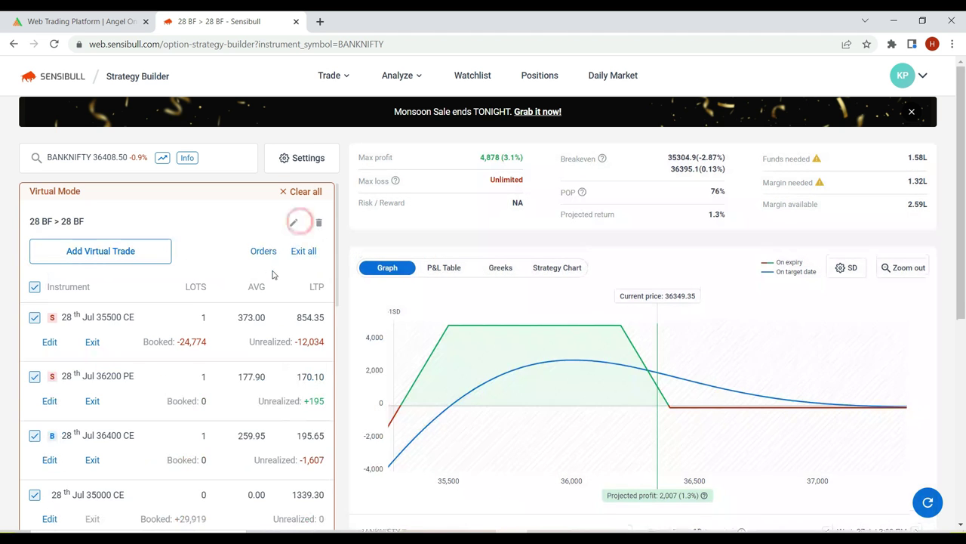
pyautogui.scroll(-3, 276, 276)
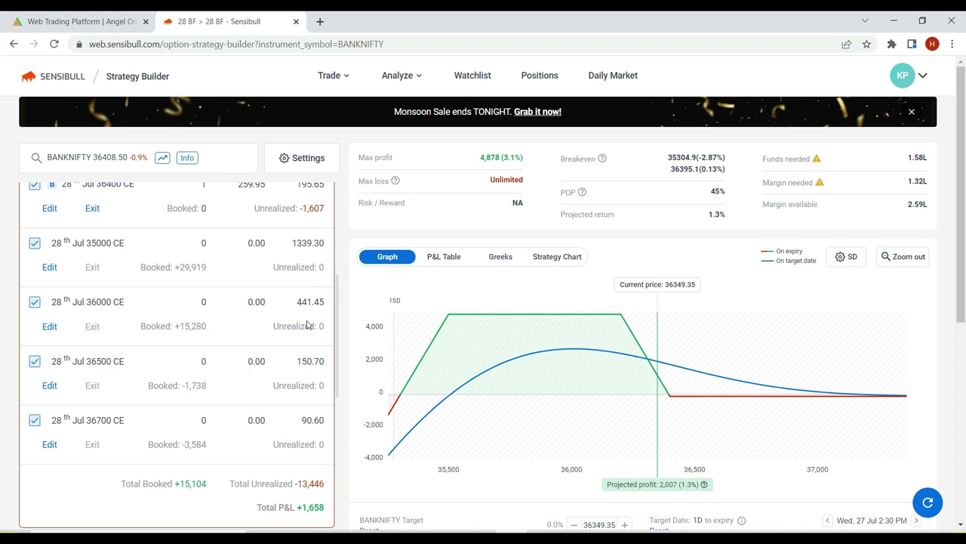
pyautogui.scroll(-2, 307, 324)
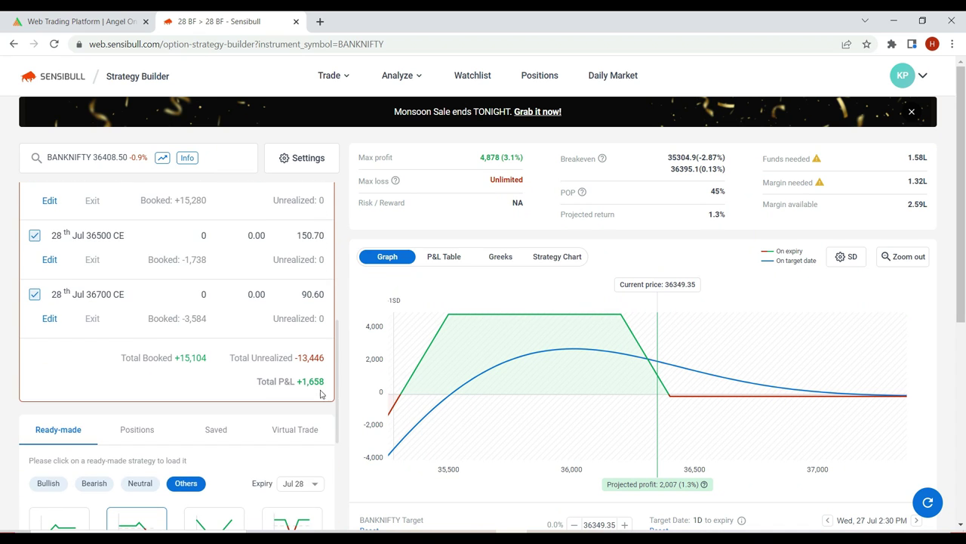
pyautogui.click(904, 256)
pyautogui.moveTo(629, 317)
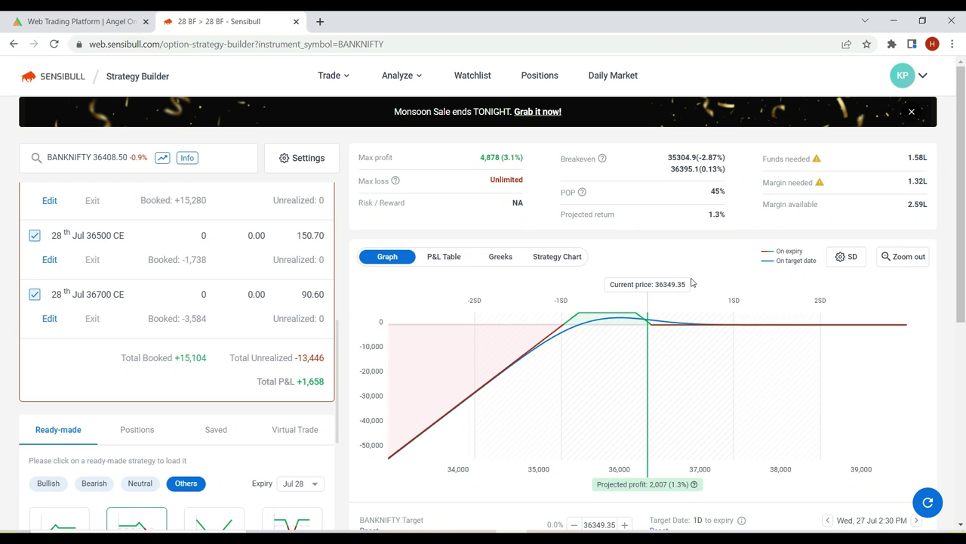
pyautogui.moveTo(702, 162); pyautogui.dragTo(726, 158)
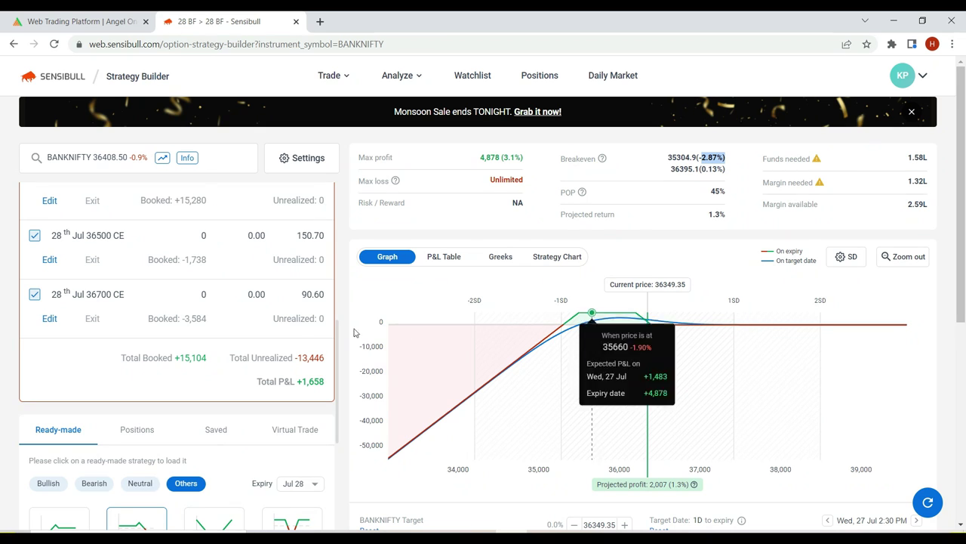
# Add virtual trades for 28 Jul: buy one lot of the 35500 CE and sell one lot of the 36000 CE.
pyautogui.scroll(4, 240, 308)
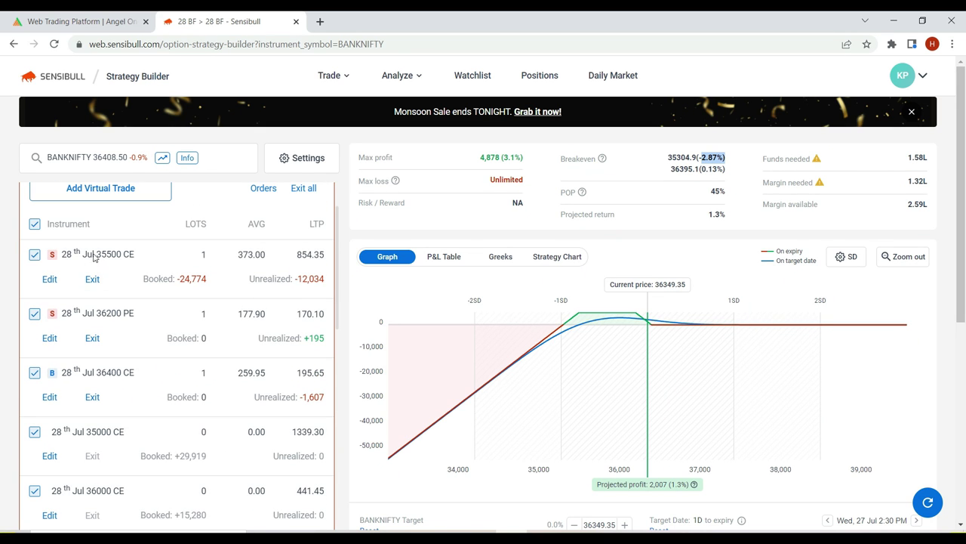
pyautogui.scroll(2, 138, 275)
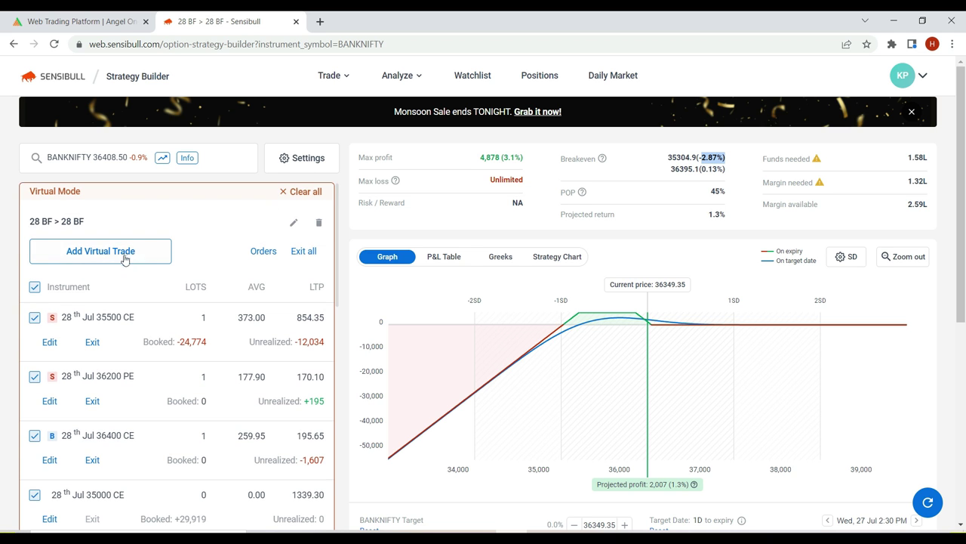
pyautogui.click(125, 254)
pyautogui.scroll(5, 197, 226)
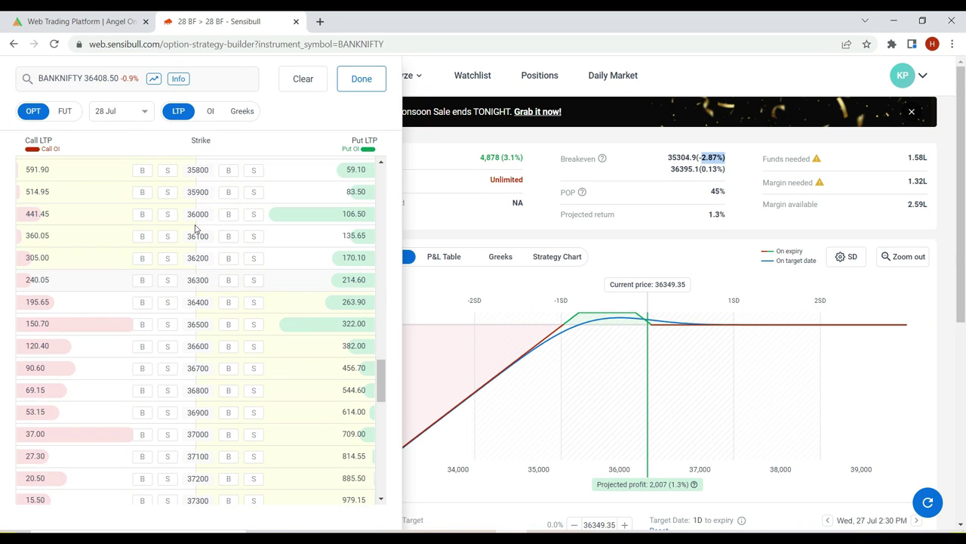
pyautogui.scroll(2, 196, 228)
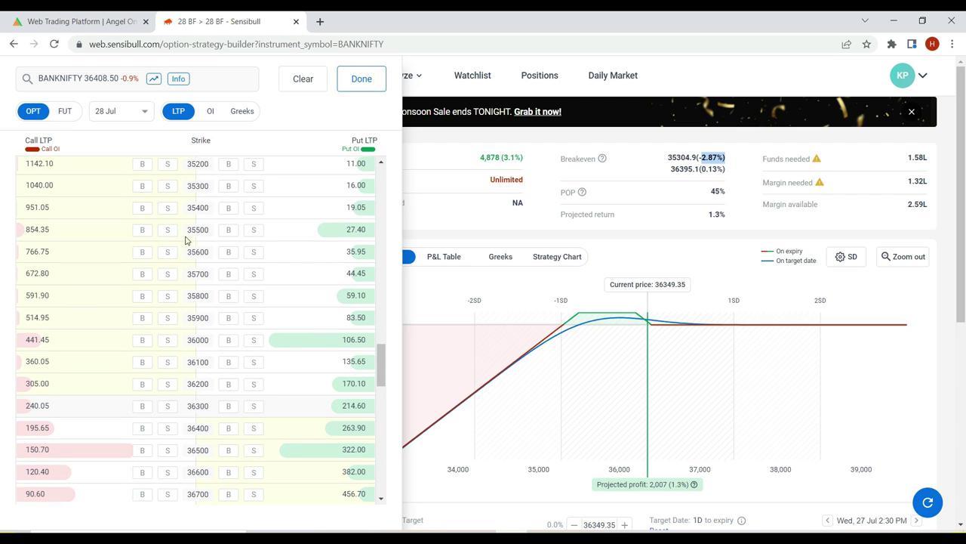
pyautogui.click(144, 233)
pyautogui.click(144, 234)
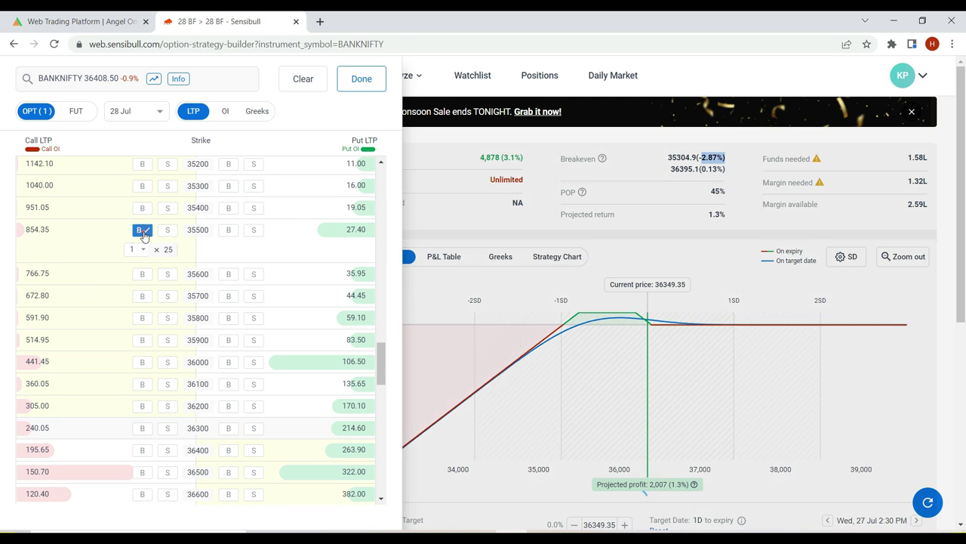
pyautogui.click(169, 363)
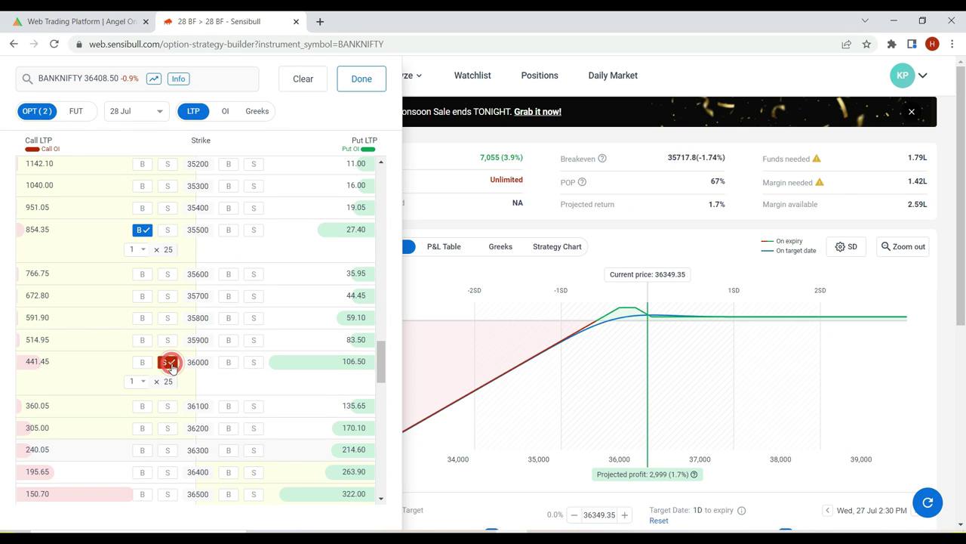
pyautogui.click(341, 83)
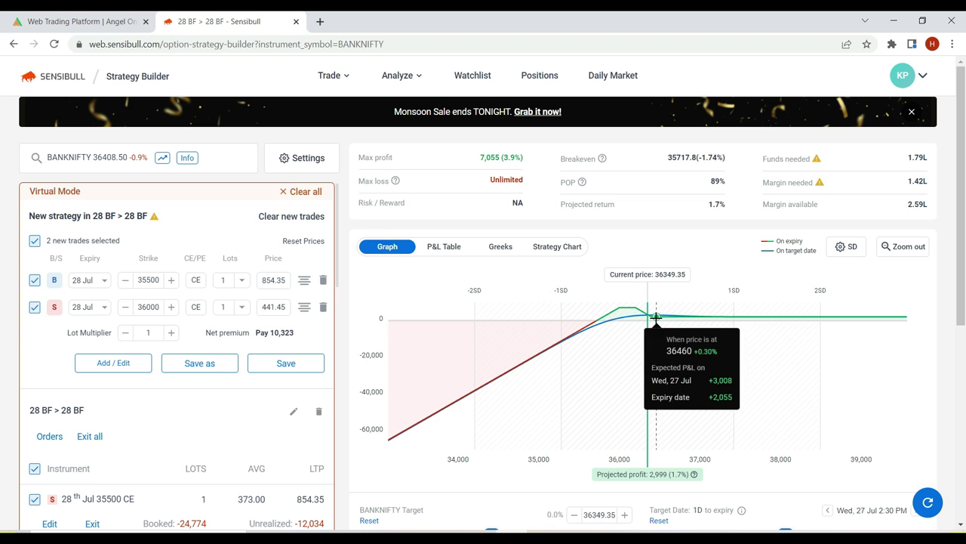
# Exclude both new call trades and include them again to compare the payoff without and with the adjustment.
pyautogui.click(34, 241)
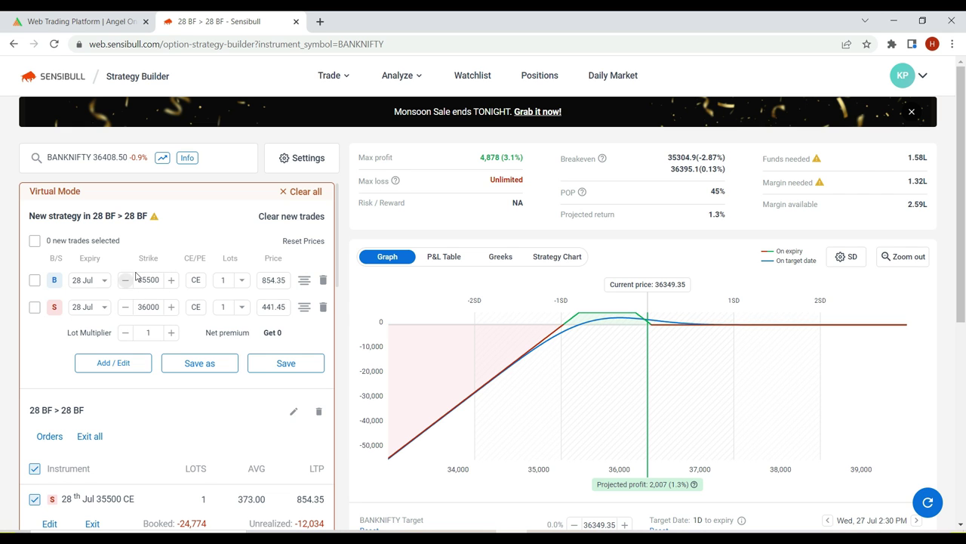
pyautogui.scroll(-2, 200, 374)
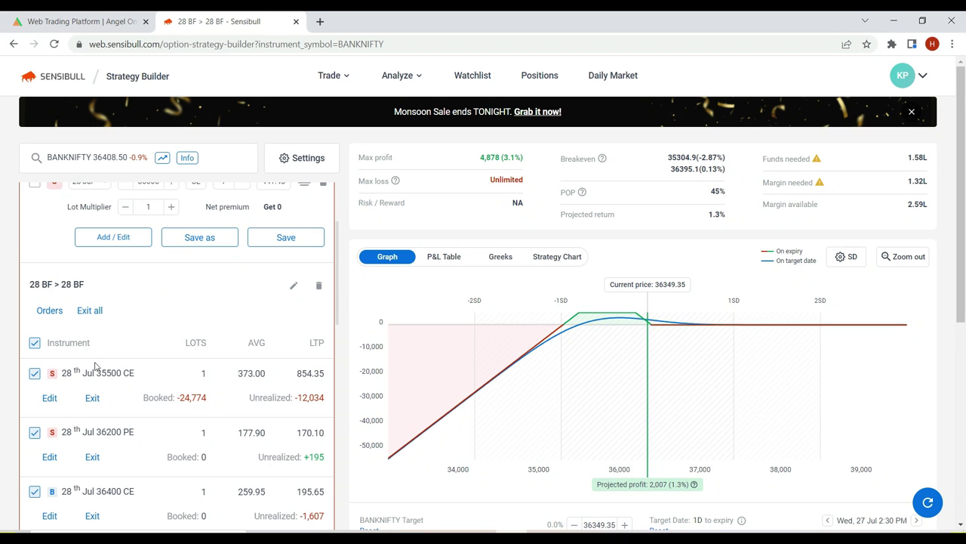
pyautogui.scroll(2, 254, 281)
pyautogui.click(34, 241)
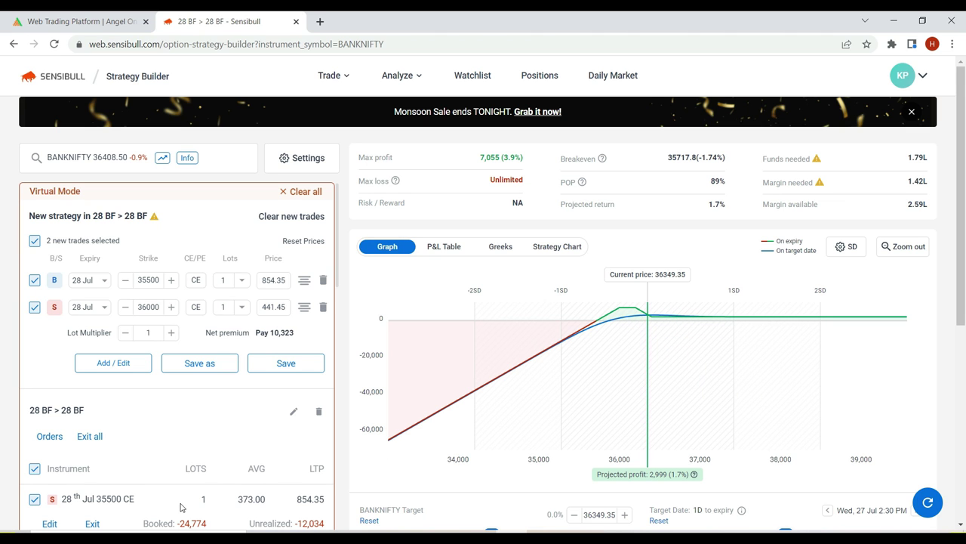
# Open Epic Pen and draw a short vertical mark on the payoff graph at about 36,650, then return to the cursor.
pyautogui.press('super')
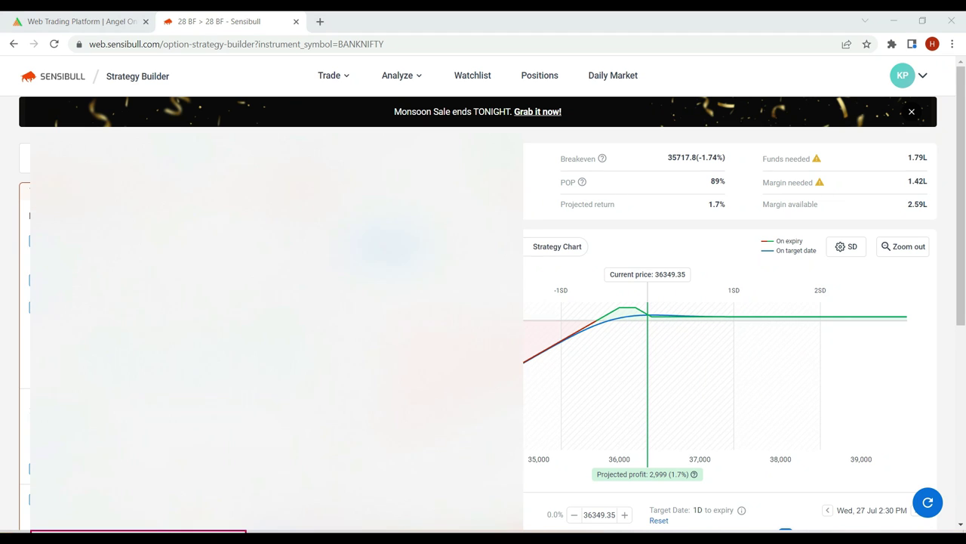
pyautogui.write('epic')
pyautogui.click(114, 191)
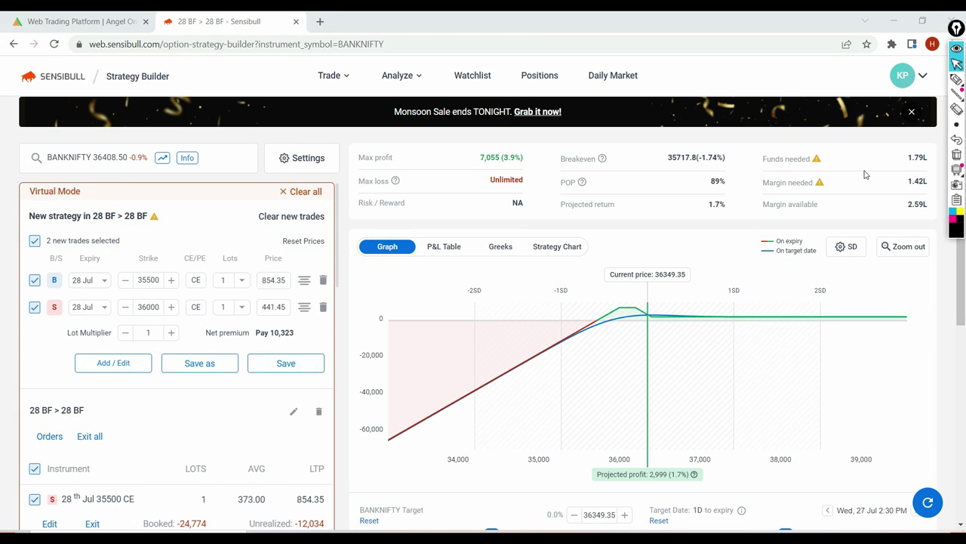
pyautogui.click(956, 80)
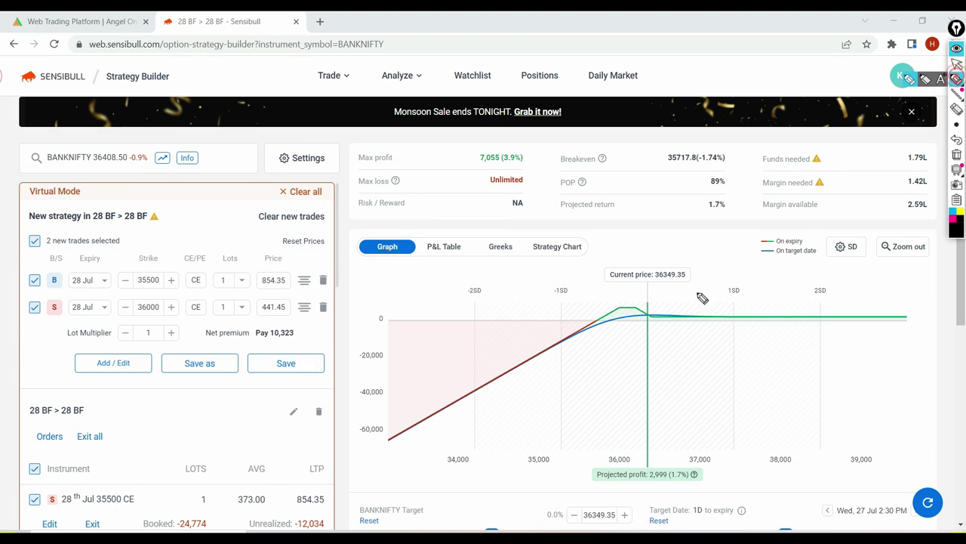
pyautogui.moveTo(672, 305); pyautogui.dragTo(672, 327)
pyautogui.hotkey('ctrl', 'shift', '1')
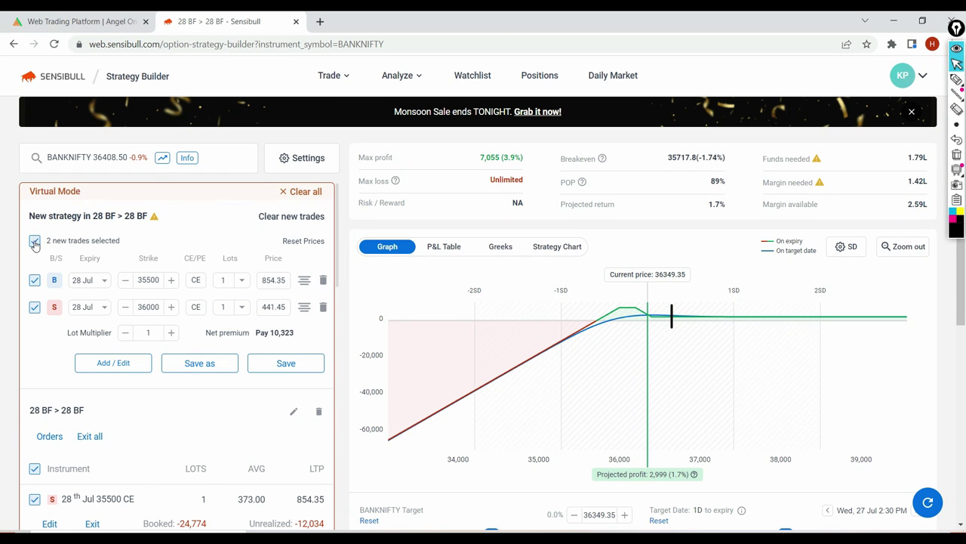
# Compare the payoff without and with both new call trades, then enlarge the adjusted payoff between about 35,600 and 38,000.
pyautogui.click(34, 240)
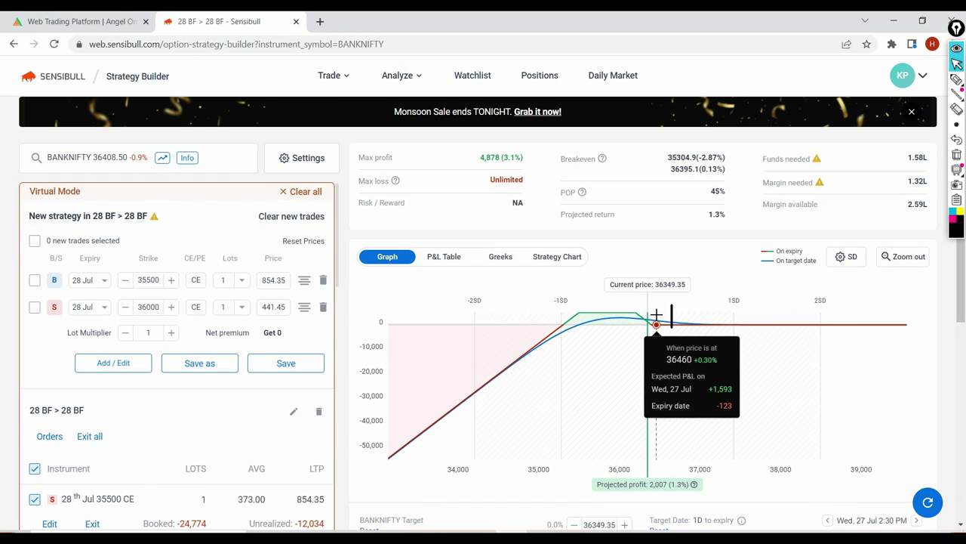
pyautogui.moveTo(607, 317)
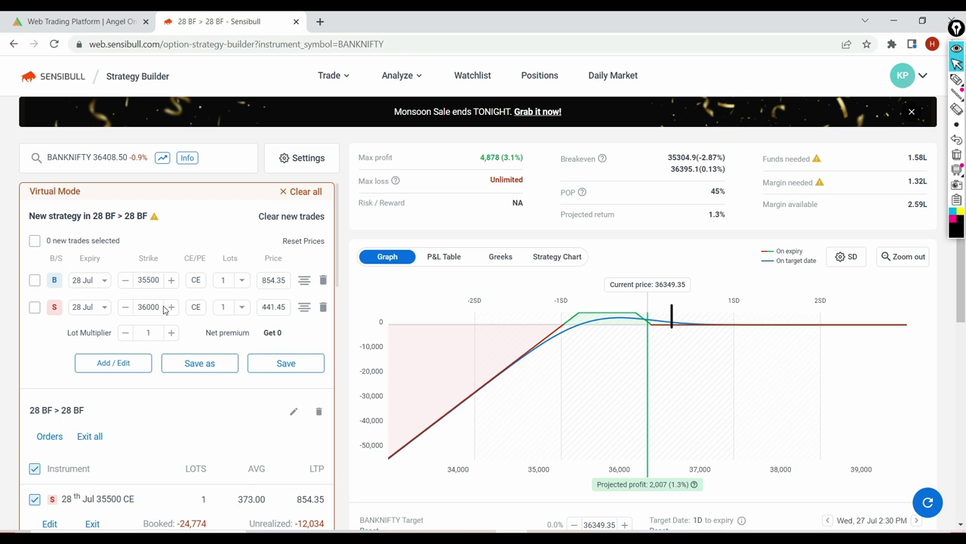
pyautogui.click(34, 240)
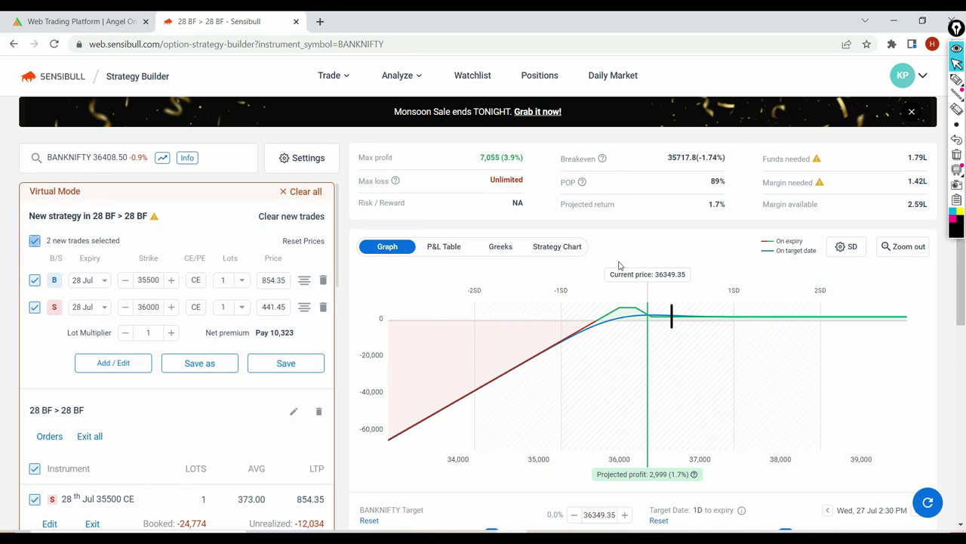
pyautogui.moveTo(586, 308); pyautogui.dragTo(778, 319)
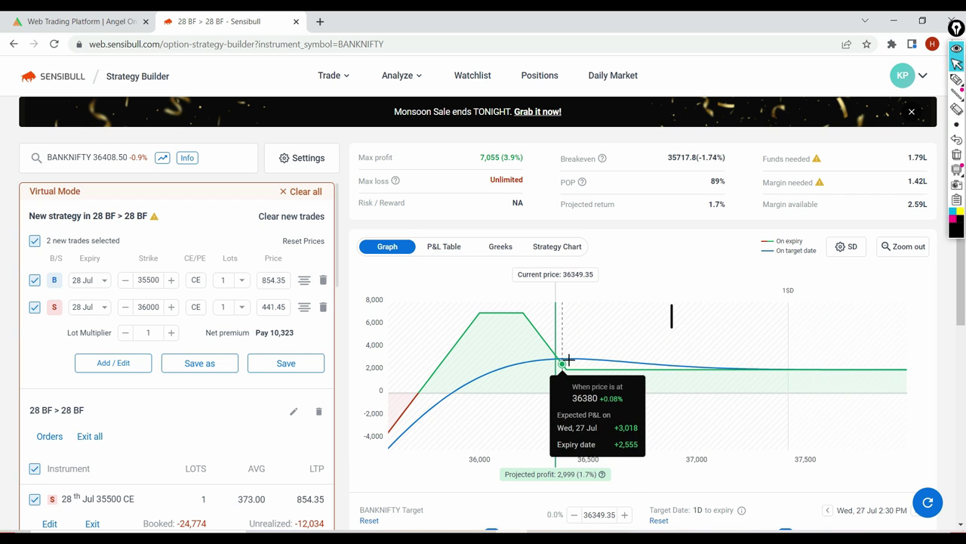
# Exclude both new call trades, enlarge the payoff between about 35,200 and 36,950, and include the trades again to compare.
pyautogui.click(34, 240)
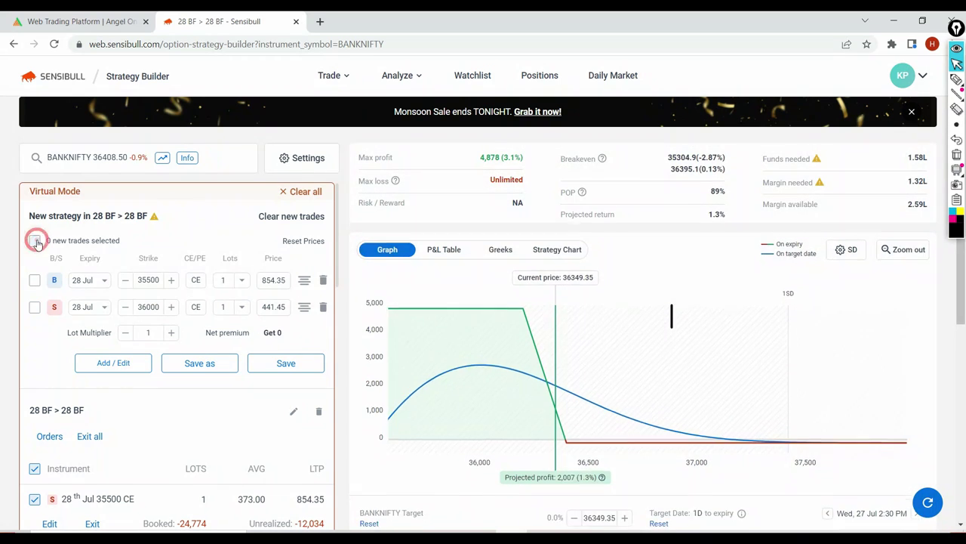
pyautogui.click(923, 261)
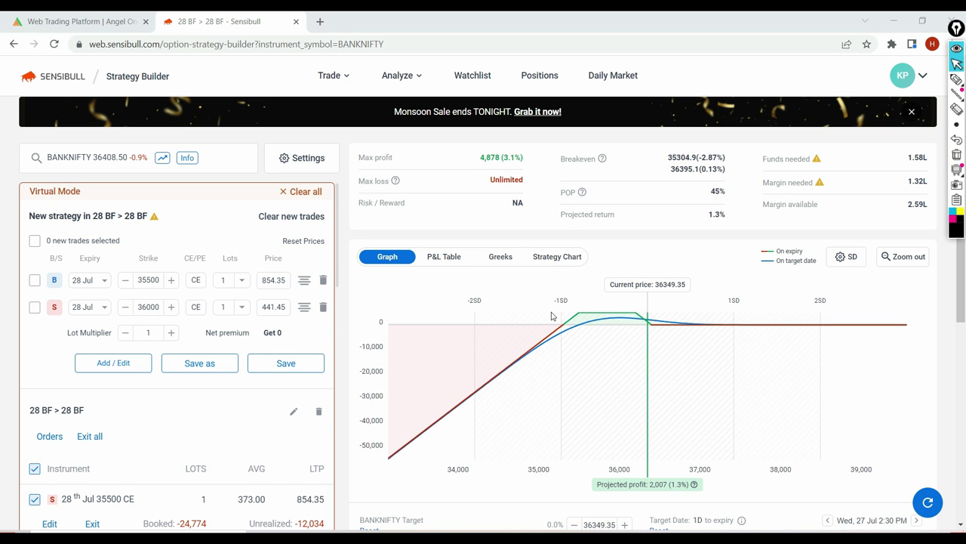
pyautogui.moveTo(554, 316); pyautogui.dragTo(697, 316)
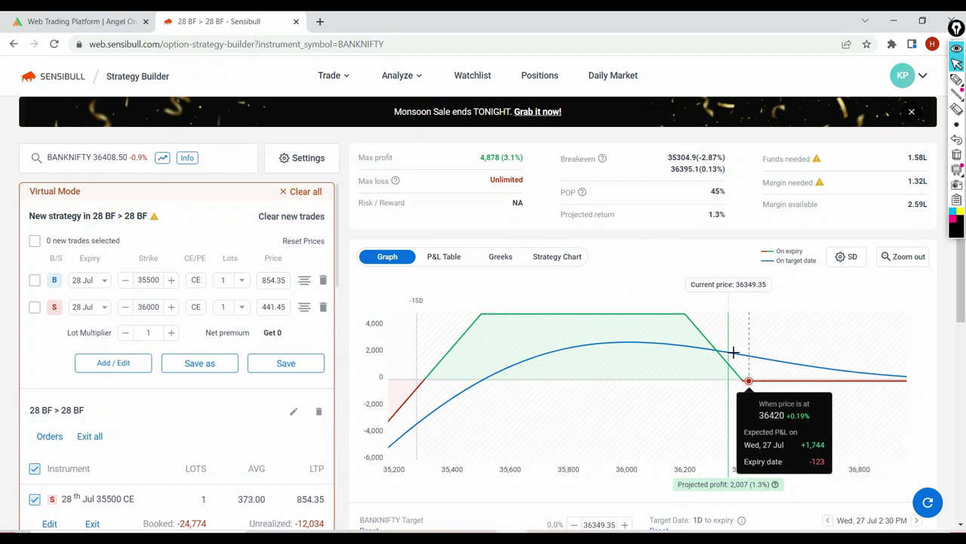
pyautogui.click(35, 242)
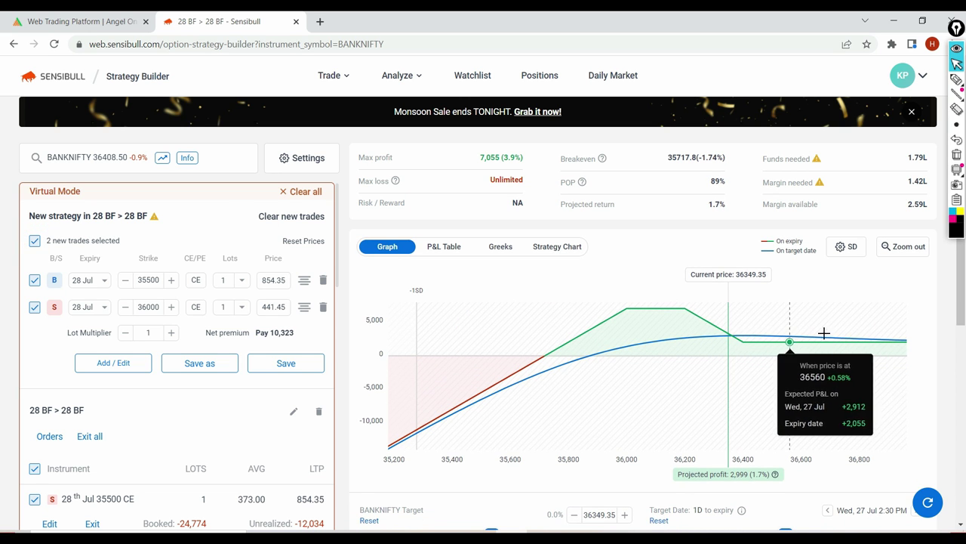
# Restore the full payoff range, exclude both new call trades, and sketch a freehand price path from about 36,400 to 36,900 on the graph.
pyautogui.click(904, 246)
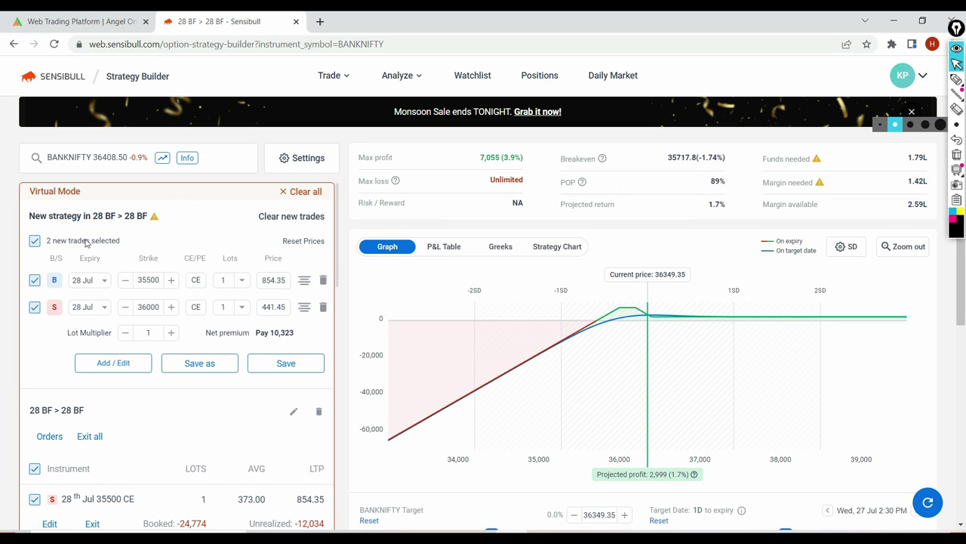
pyautogui.click(34, 240)
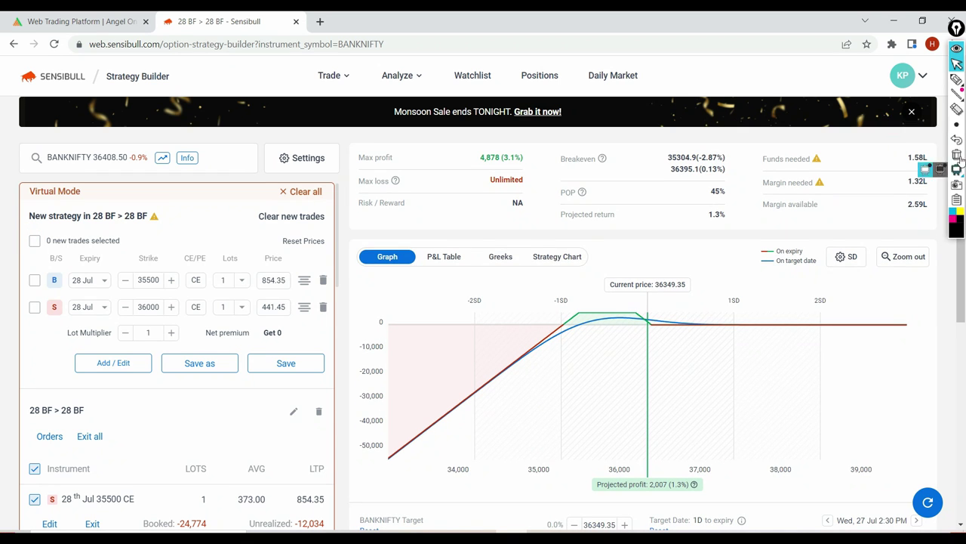
pyautogui.click(957, 79)
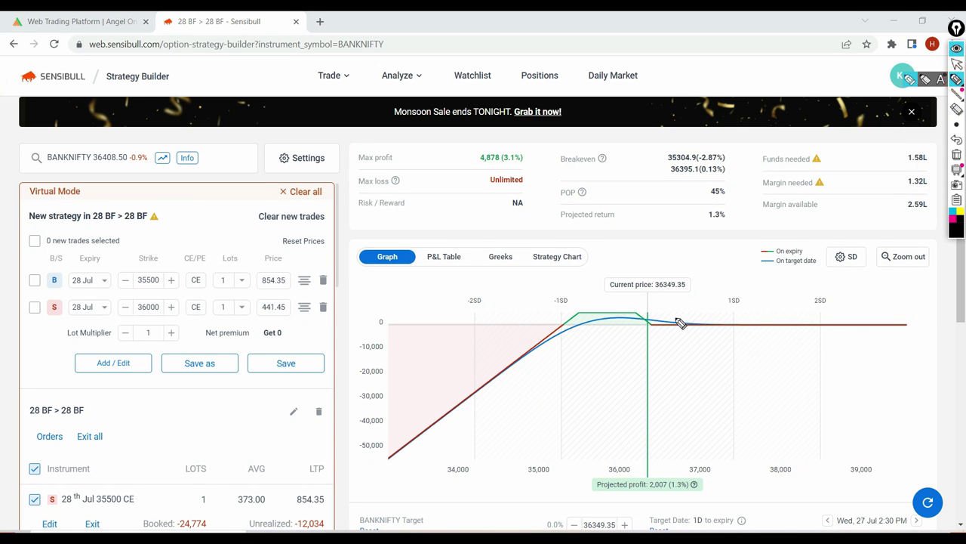
pyautogui.moveTo(651, 322)
pyautogui.mouseDown()
pyautogui.moveTo(693, 320)
pyautogui.moveTo(692, 310)
pyautogui.moveTo(693, 341)
pyautogui.mouseUp()
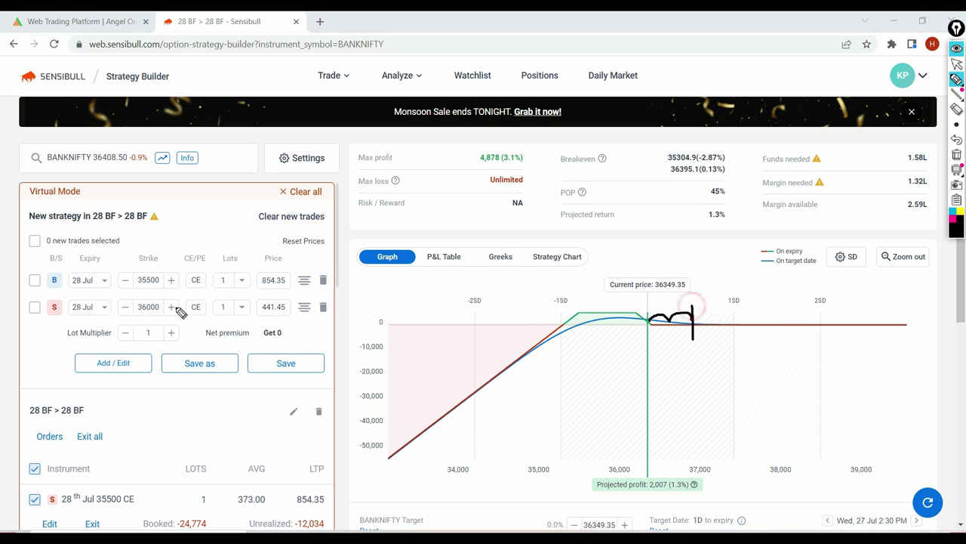
pyautogui.press('Escape')
# Include both new call trades again and inspect the adjusted payoff between about 35,600 and 37,600.
pyautogui.click(34, 242)
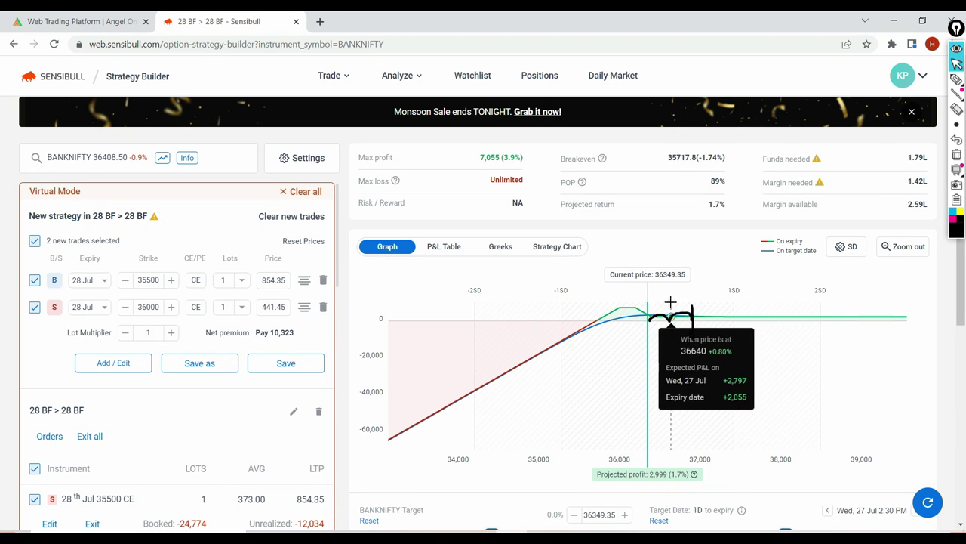
pyautogui.moveTo(585, 306); pyautogui.dragTo(751, 308)
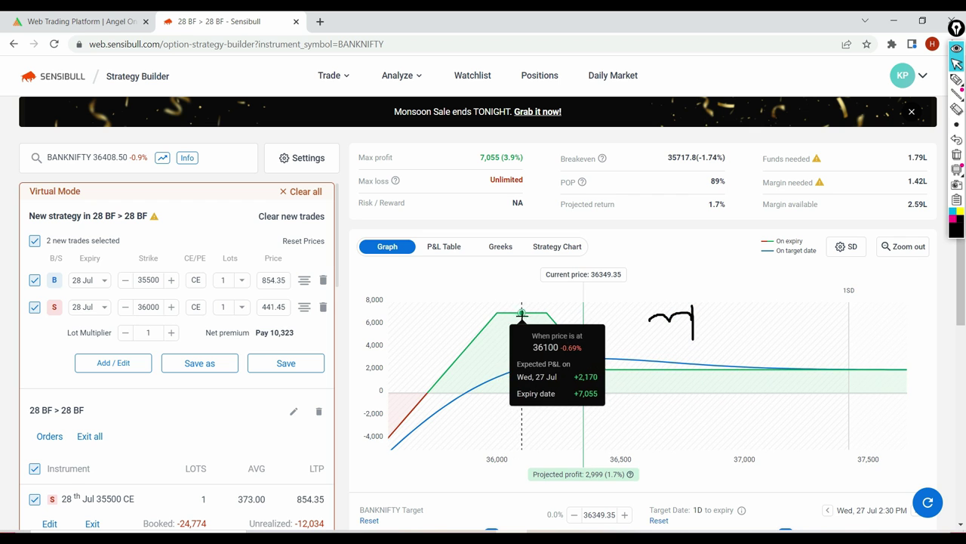